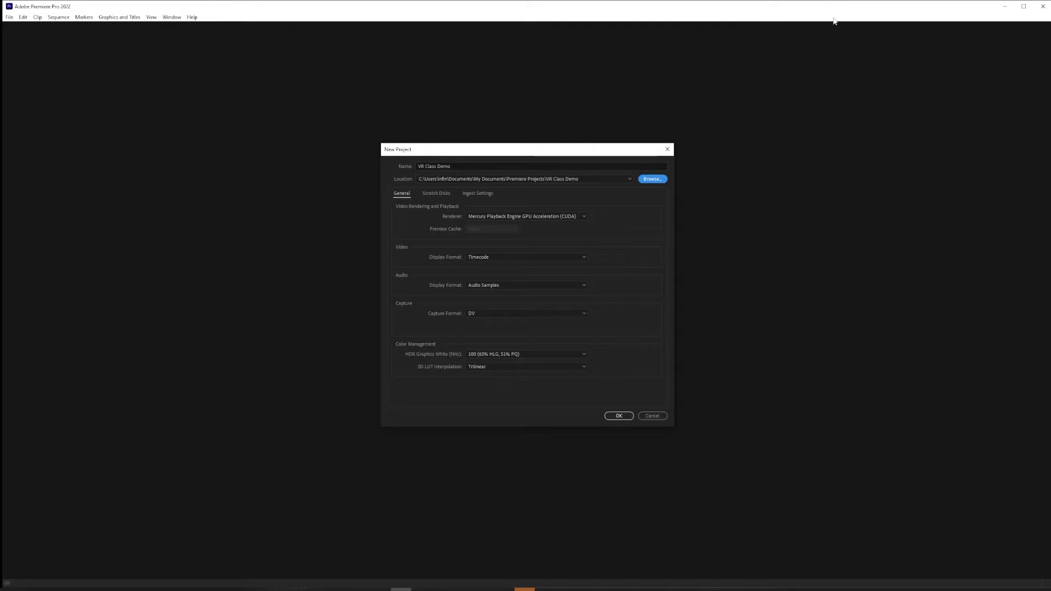
Confirm the project name 'VR Class Demo' and create the empty project.
left_click(456, 166)
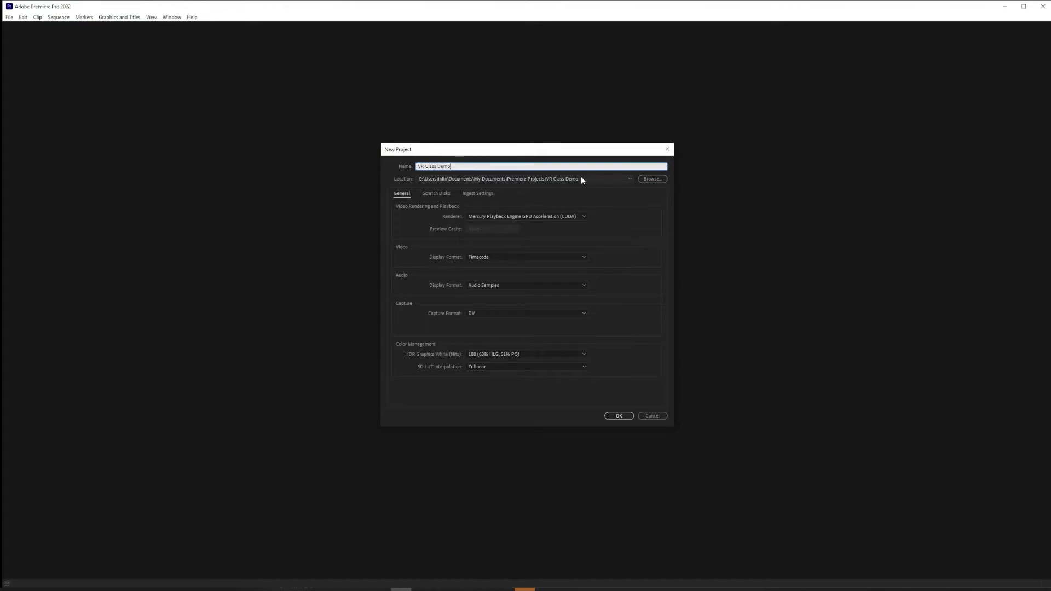
left_click(619, 416)
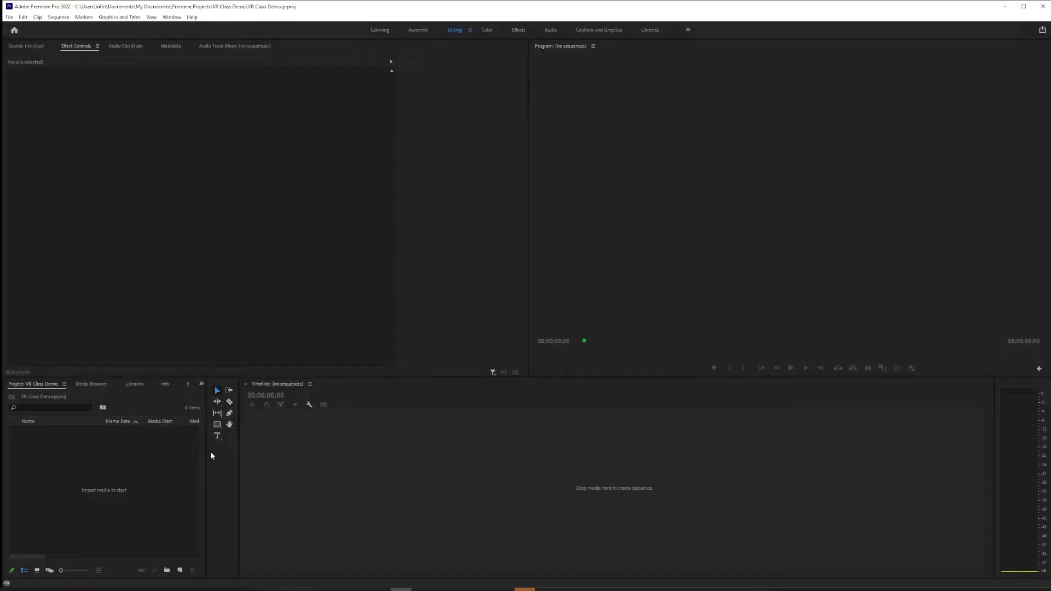
Start a new sequence and pick the VR Monoscopic 29.97 4096x2048 - Ambisonics preset.
left_click_drag(206, 454, 215, 454)
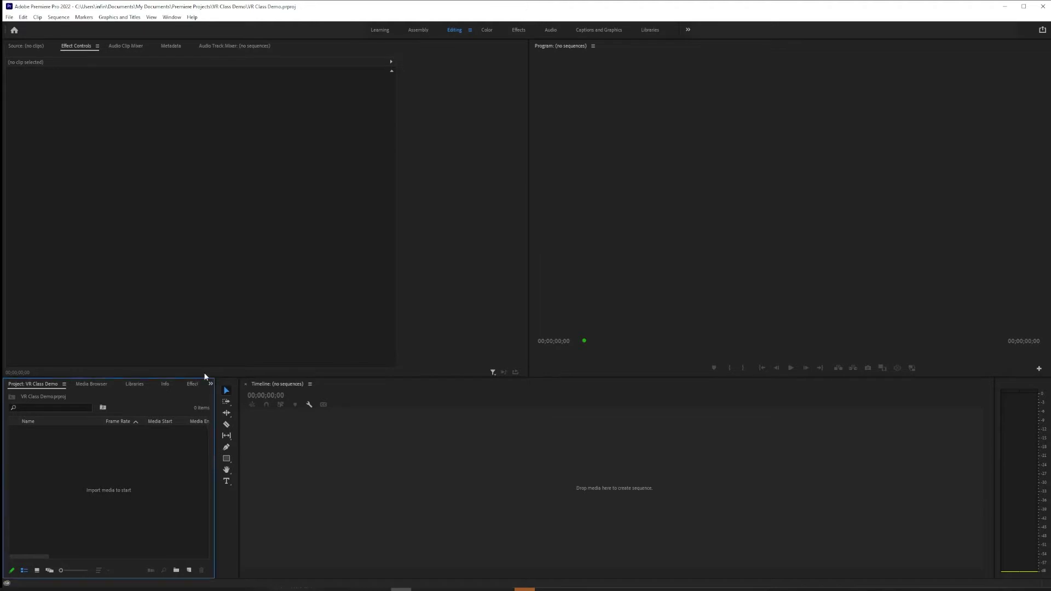
left_click(10, 17)
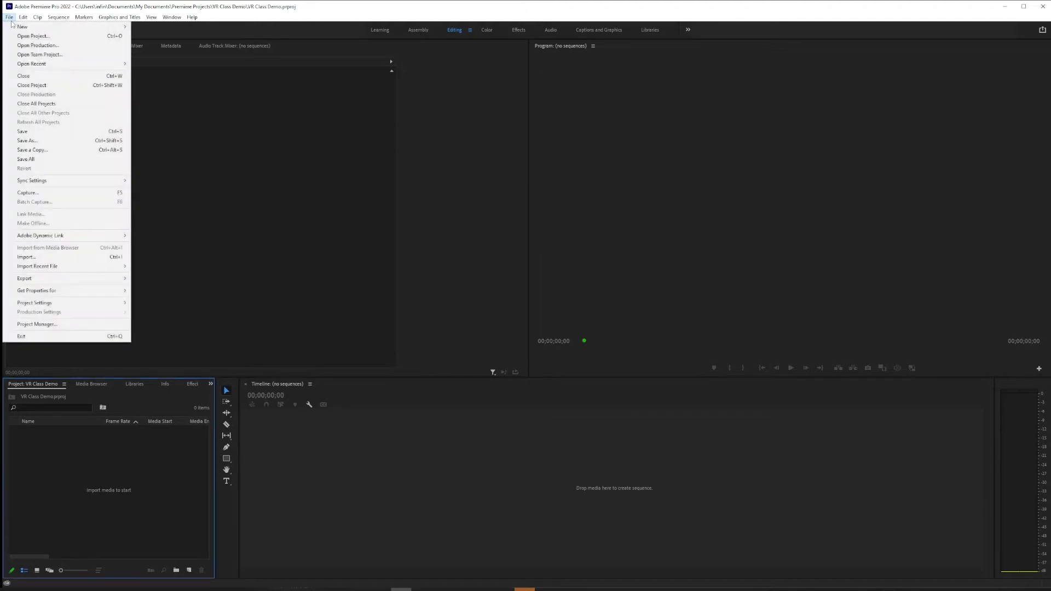
mouse_move(22, 29)
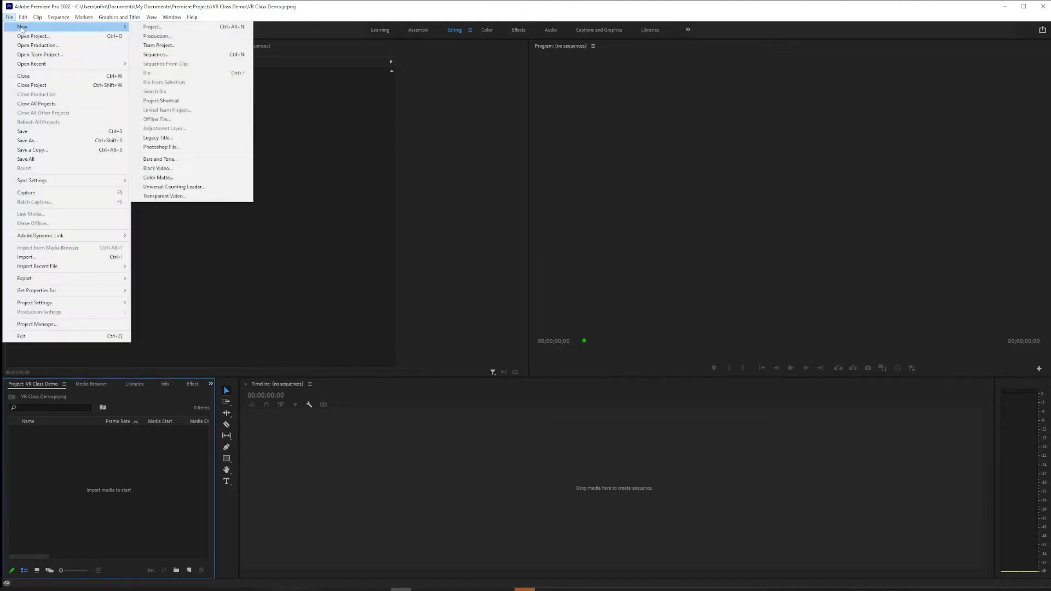
left_click(155, 54)
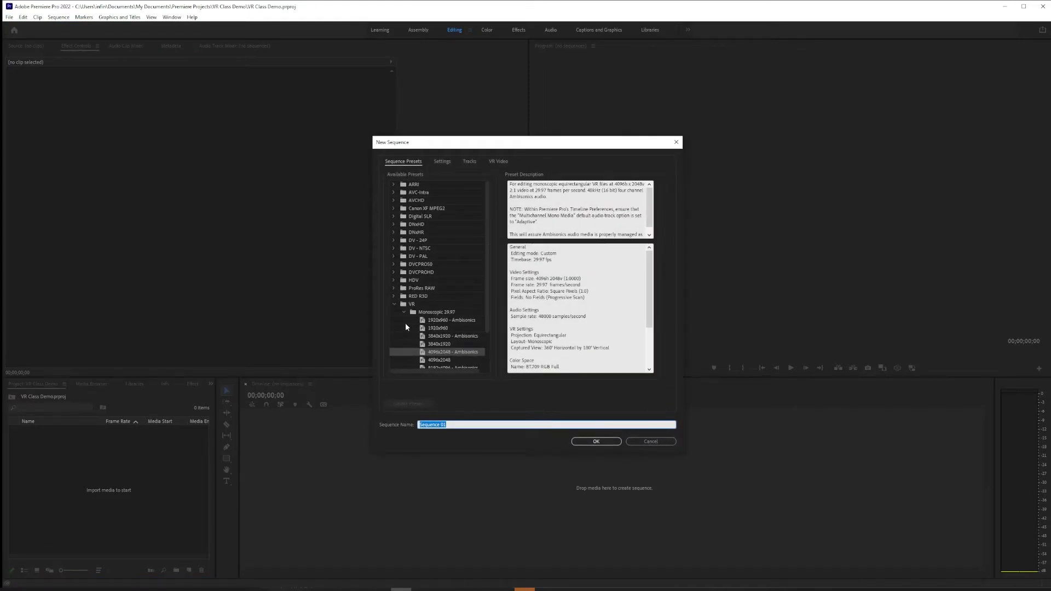
scroll(412, 297, "down", 1)
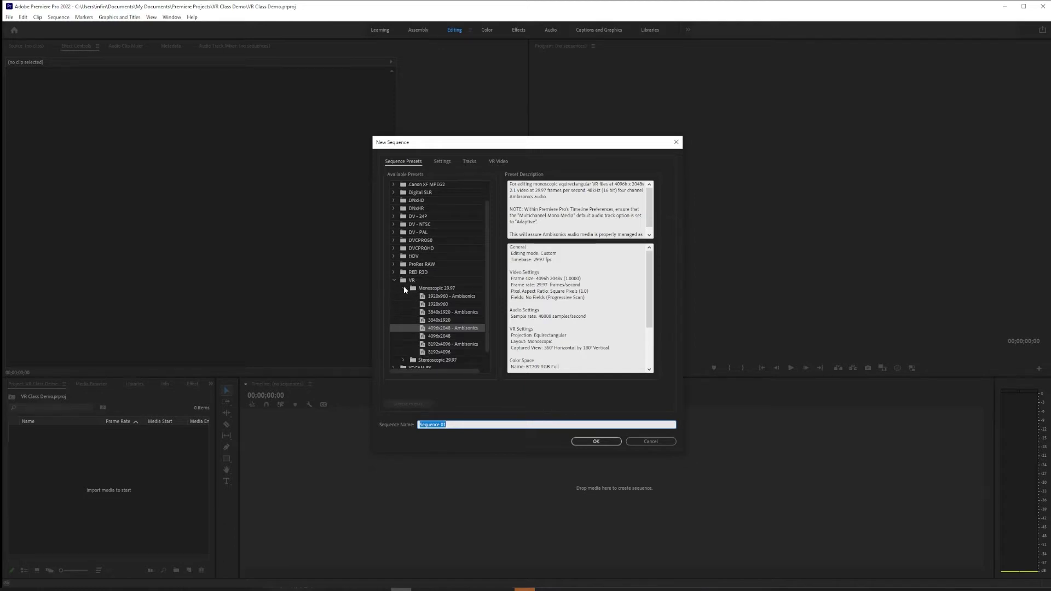
left_click(405, 288)
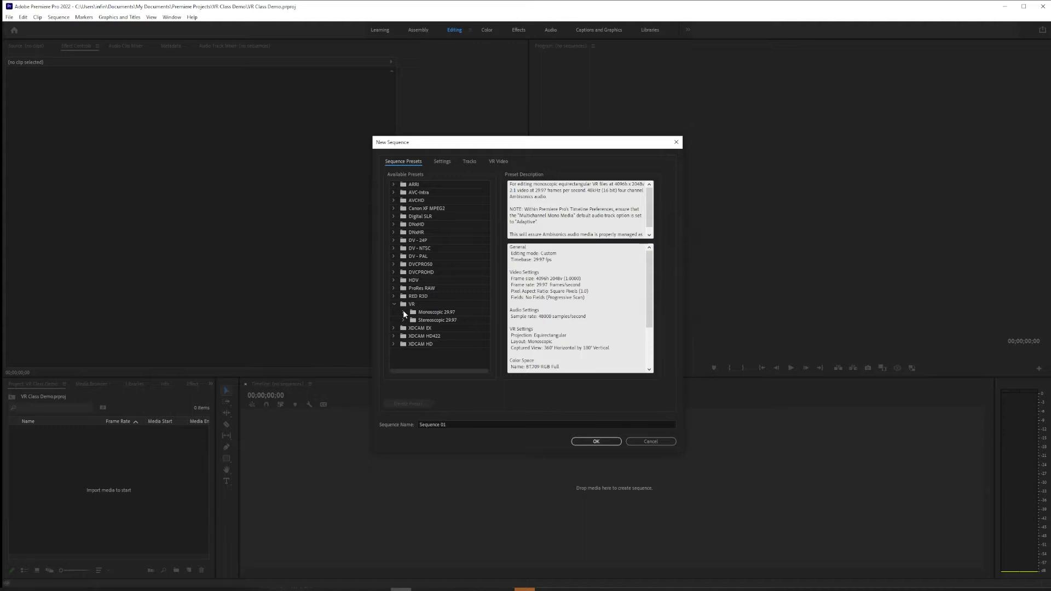
left_click(404, 312)
scroll(446, 311, "down", 1)
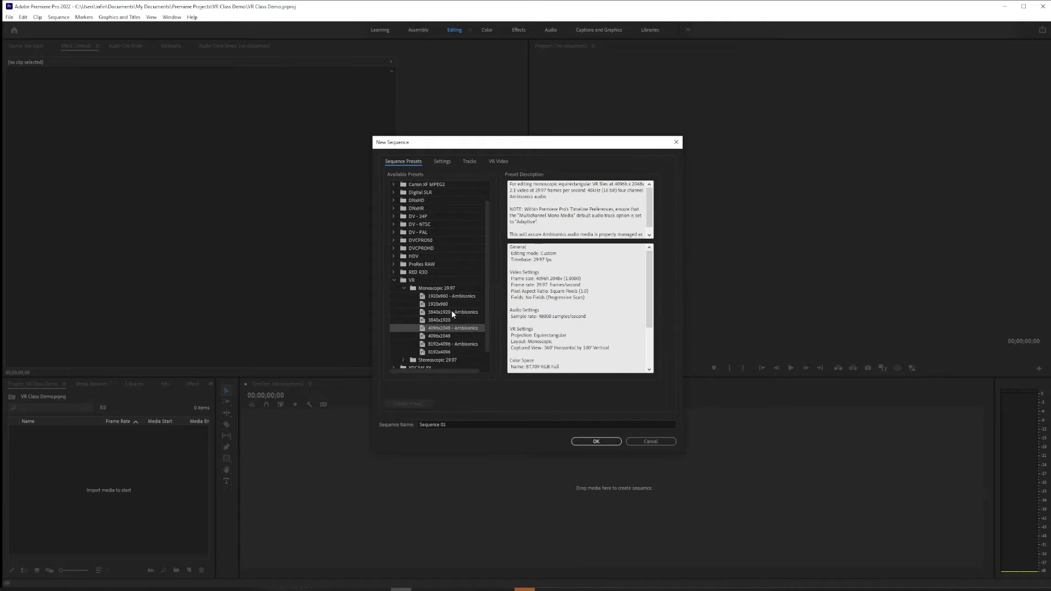
scroll(461, 295, "down", 1)
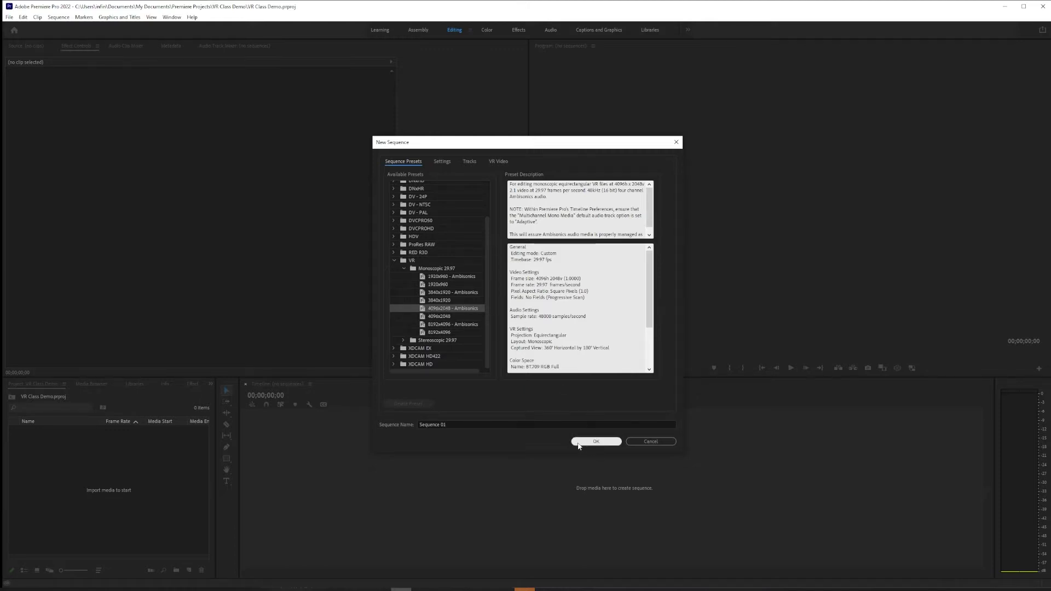
Name the sequence 'VR Class Demo Sequence' and create it.
left_click(462, 425)
left_click_drag(462, 424, 344, 418)
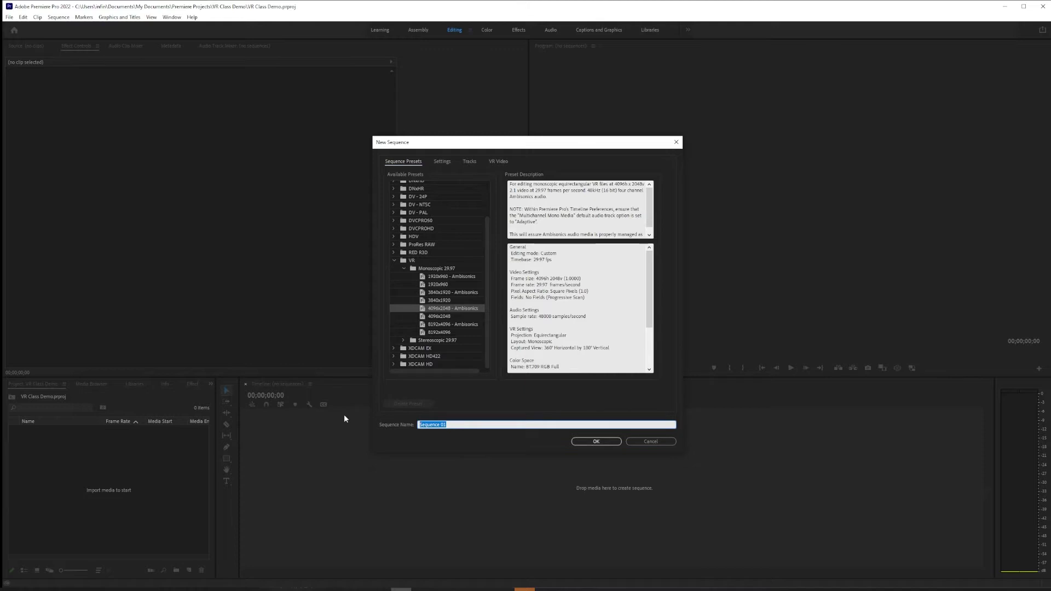
type("VR Class Demo Sequence")
key("Return")
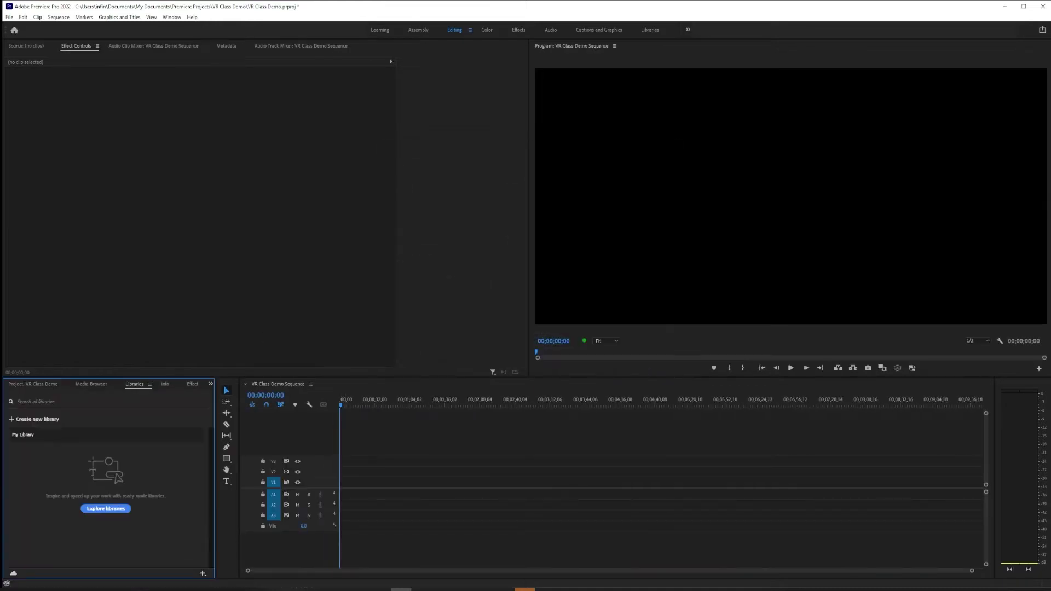
Import Backyard_RMAS_360.mp4 and Backyard_RMAS_ambi.WAV, then drag the mp4 onto the timeline.
left_click(32, 384)
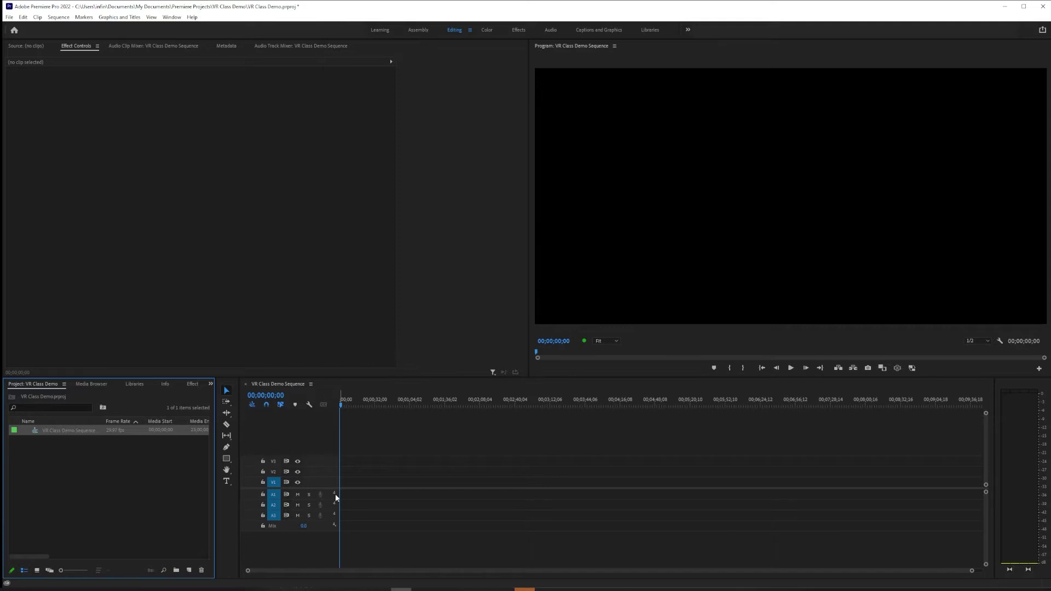
left_click(368, 487)
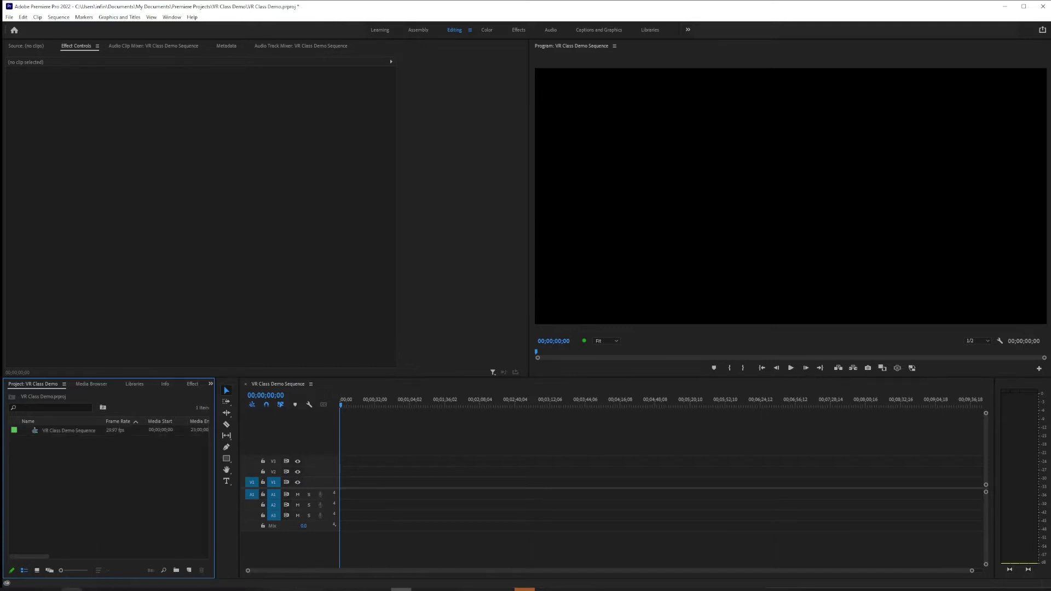
left_click(71, 550)
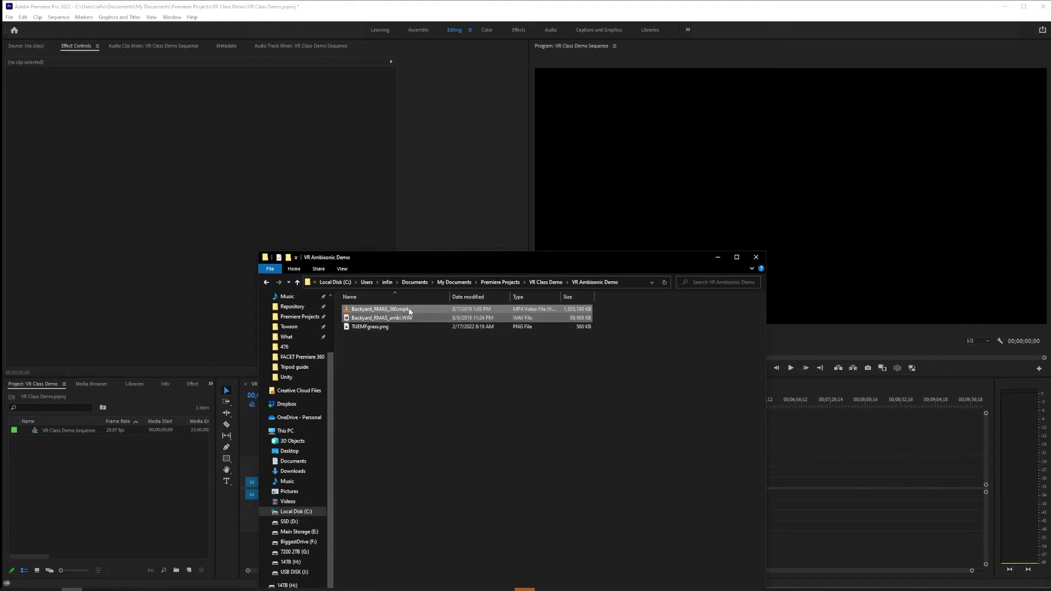
left_click_drag(408, 309, 109, 524)
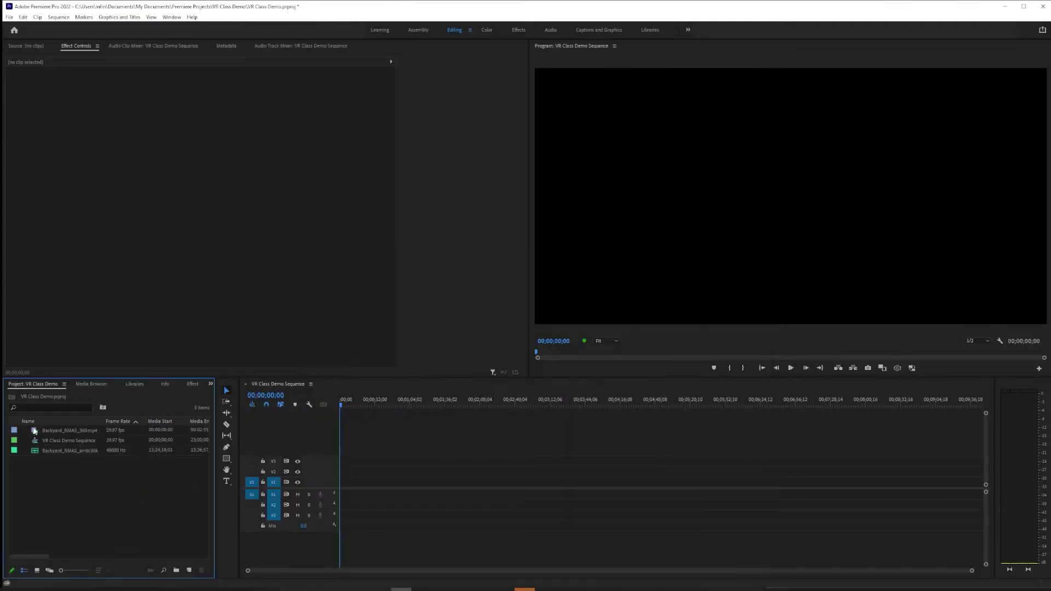
left_click_drag(34, 432, 336, 484)
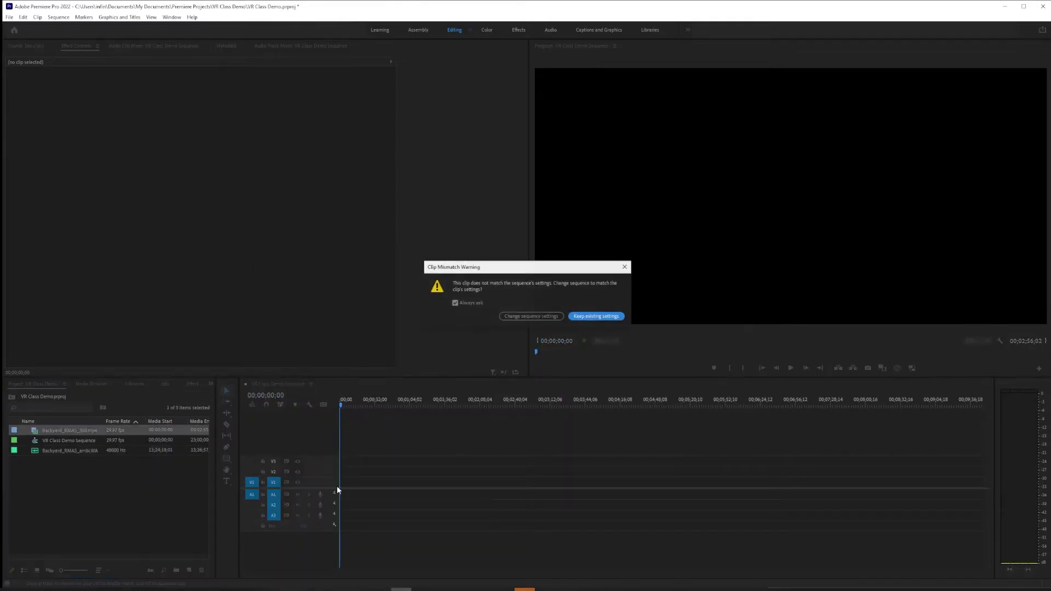
Match the sequence to the clip and check its 5760x2880 frame size in Sequence Settings.
left_click(546, 317)
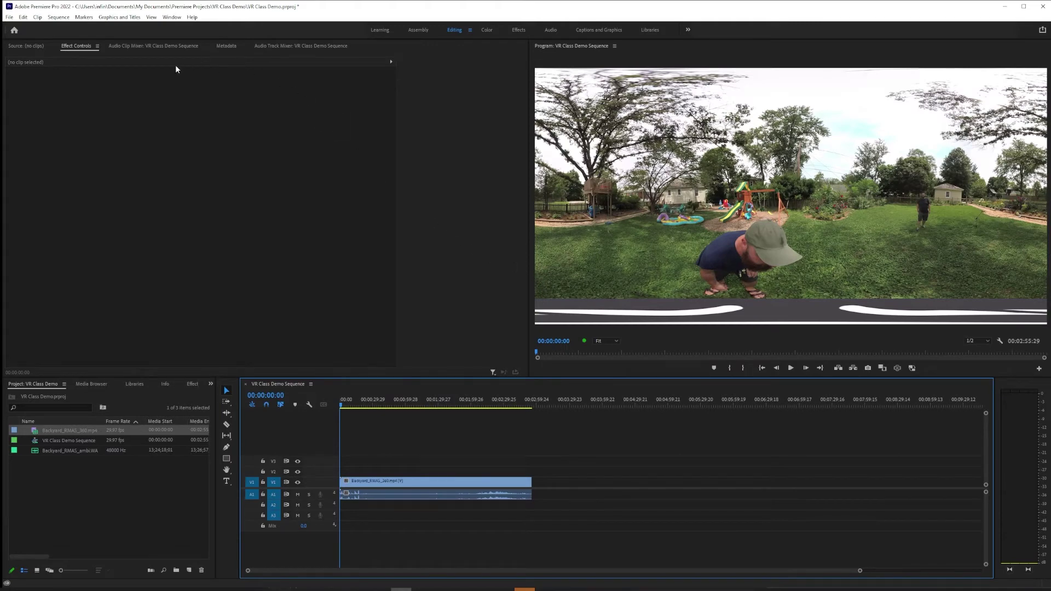
left_click(63, 18)
left_click(82, 37)
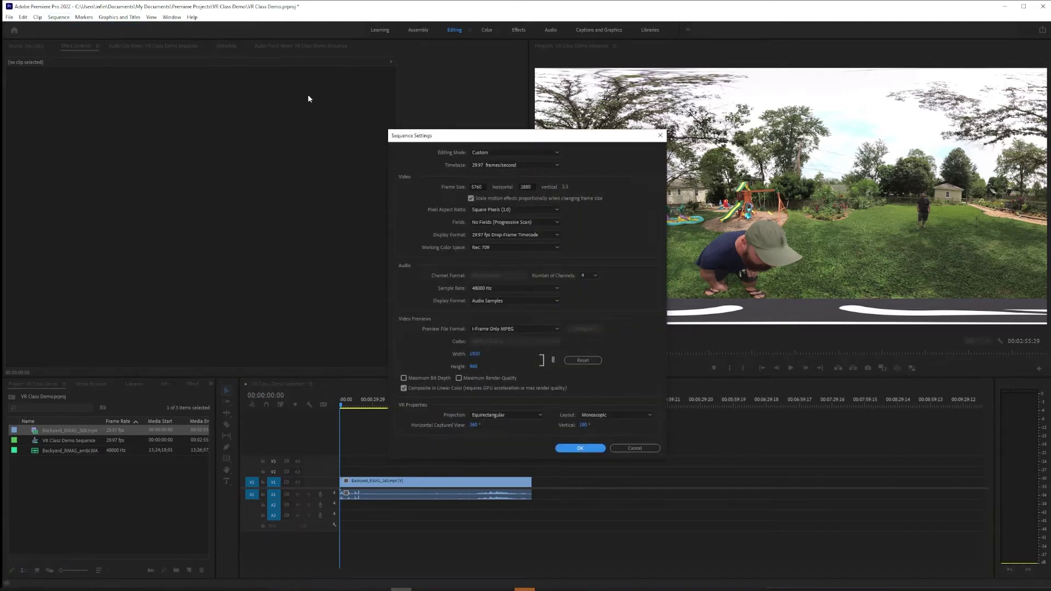
left_click(485, 187)
left_click(529, 187)
left_click(641, 275)
Keep Equirectangular projection and Monoscopic layout, apply, and confirm deleting previews.
left_click(503, 416)
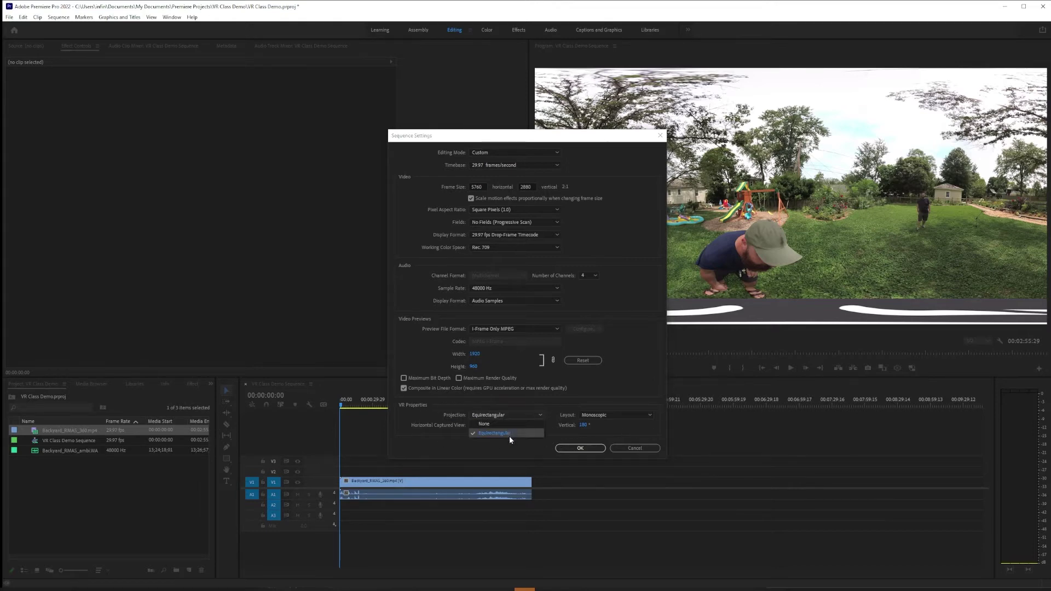
left_click(508, 436)
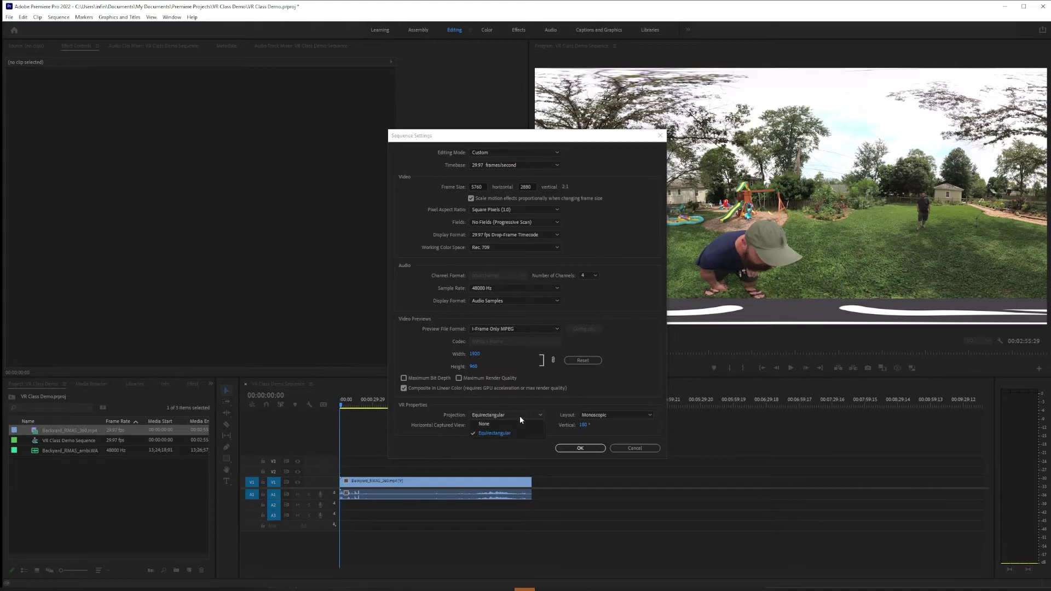
left_click(622, 418)
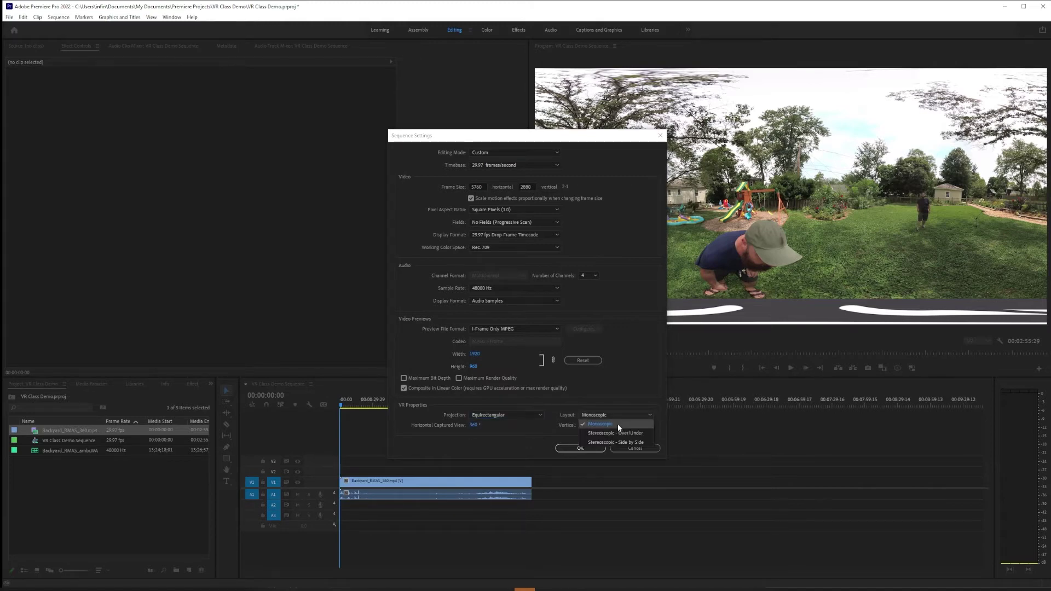
left_click(617, 423)
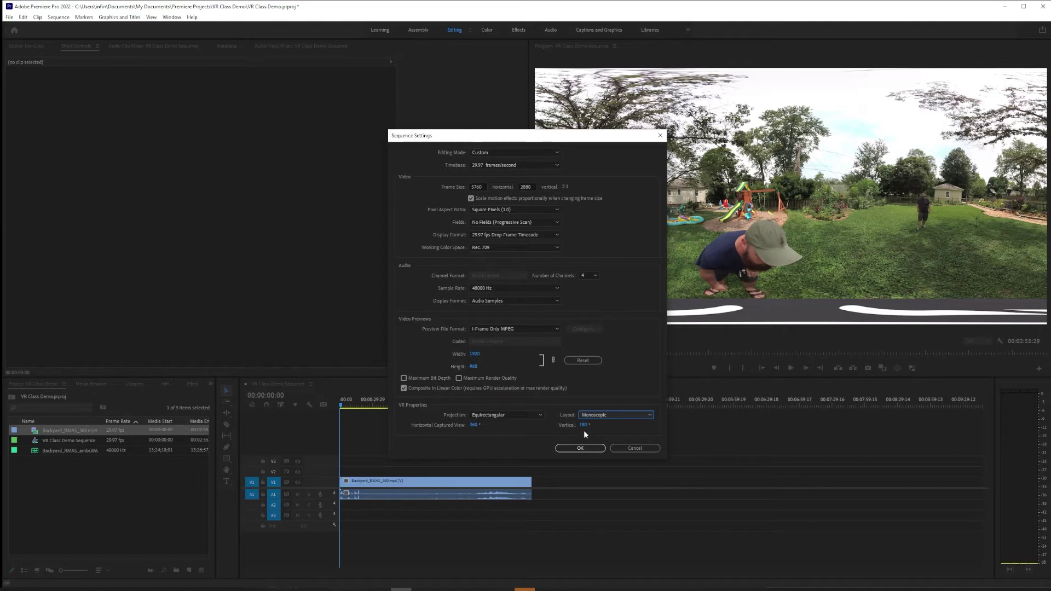
left_click(582, 448)
key("Return")
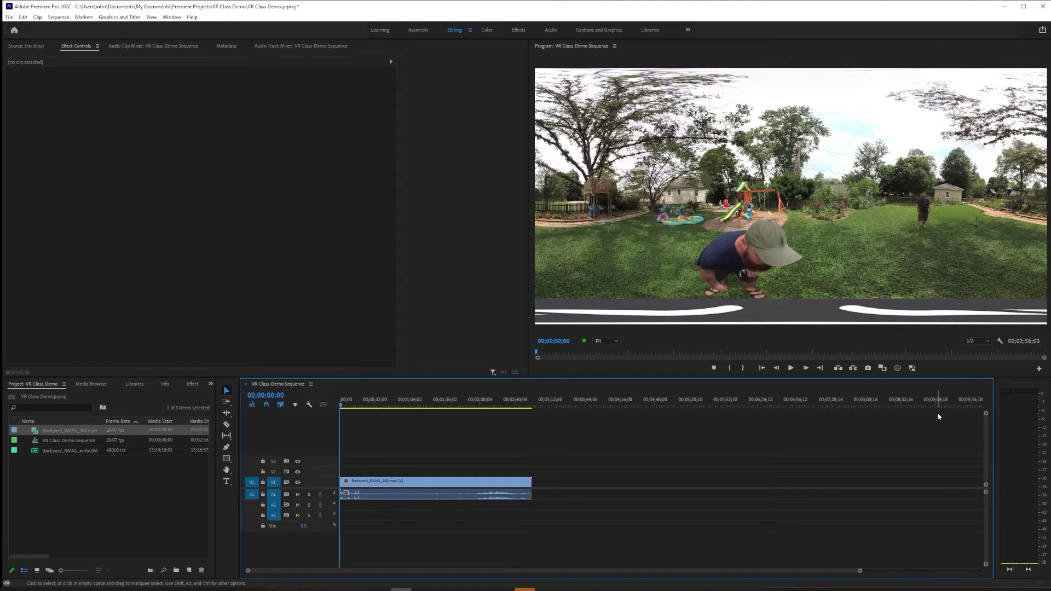
Add the Toggle VR Video Display button to the Program monitor and turn it on.
left_click(1039, 372)
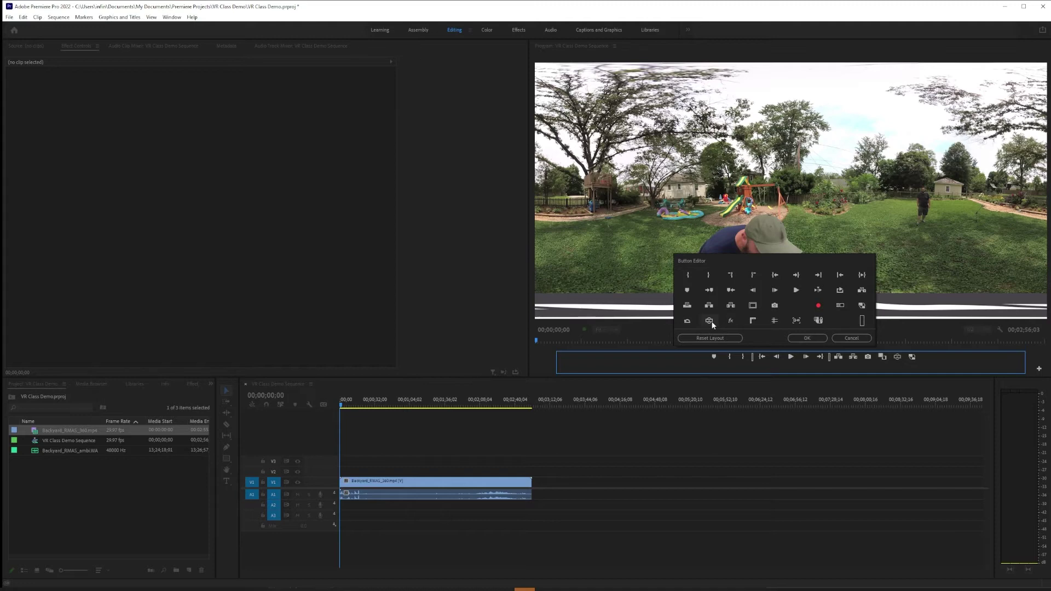
left_click_drag(713, 325, 839, 351)
left_click(852, 338)
left_click(898, 368)
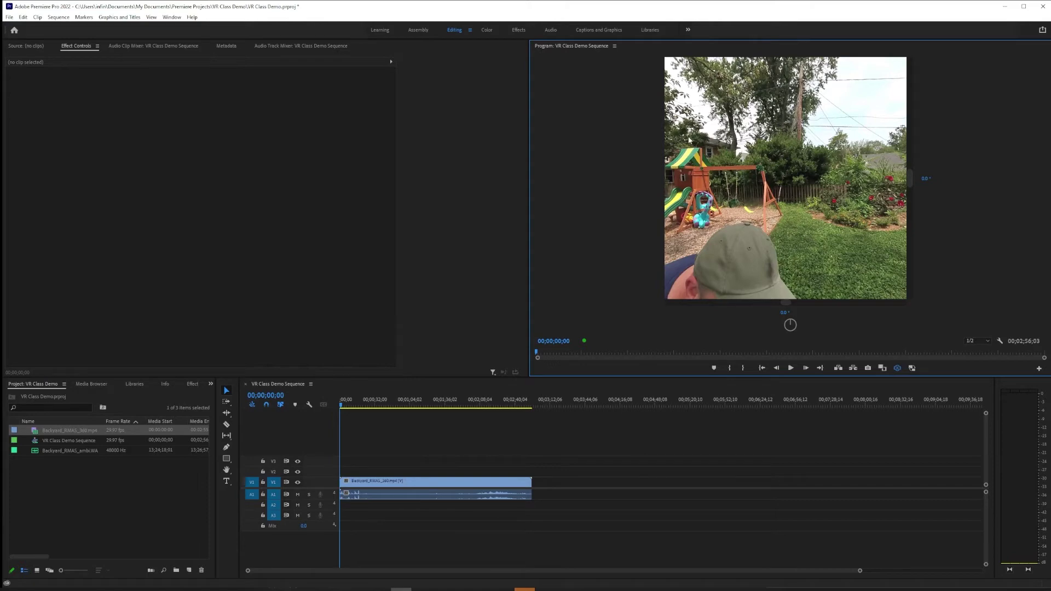
Turn VR video display back on and pan the 360° view about 18.2° right.
left_click(897, 367)
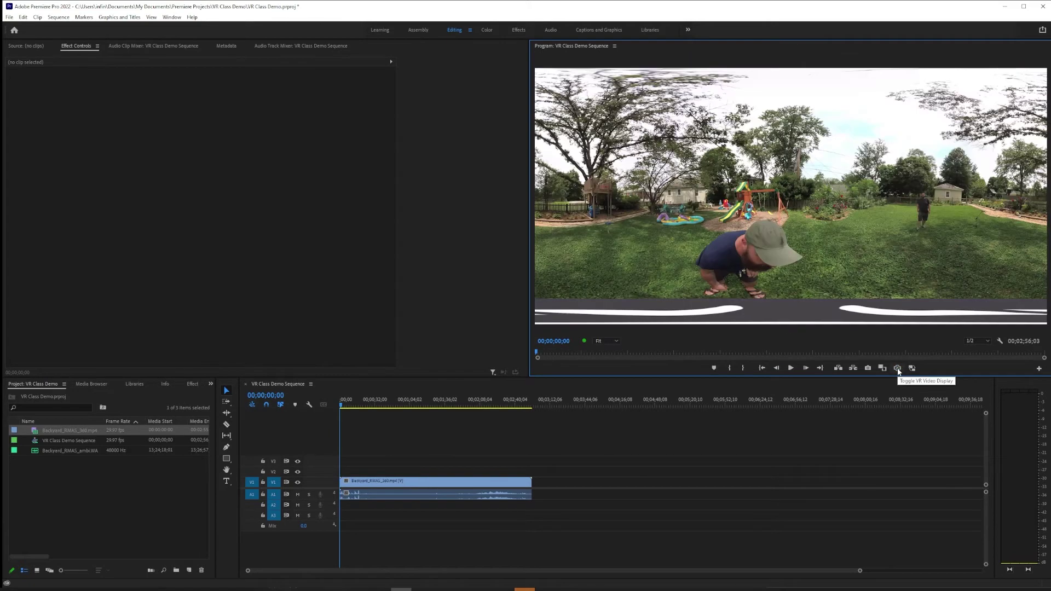
left_click(898, 369)
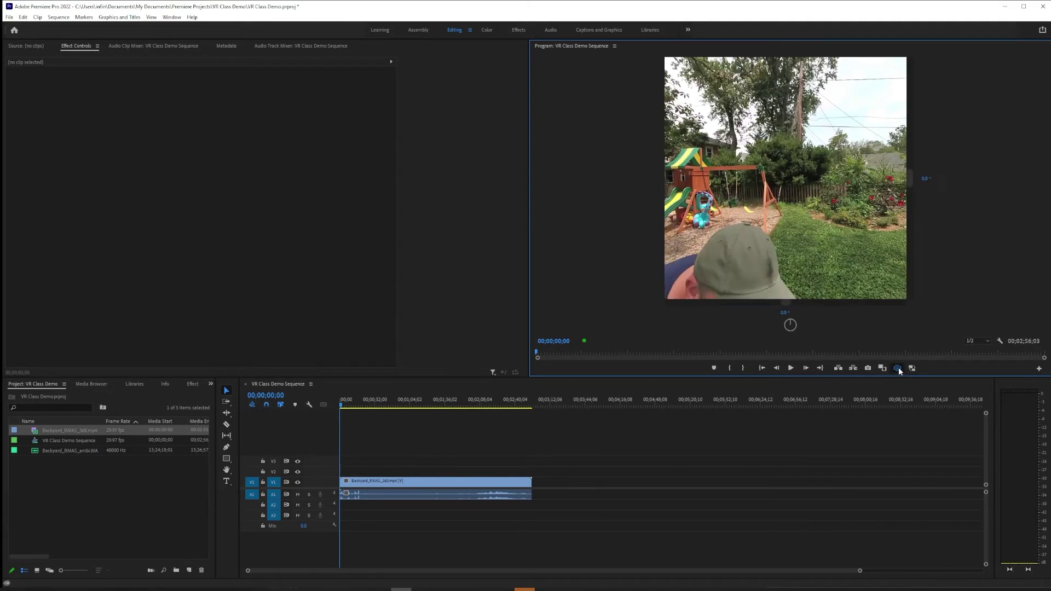
left_click(898, 369)
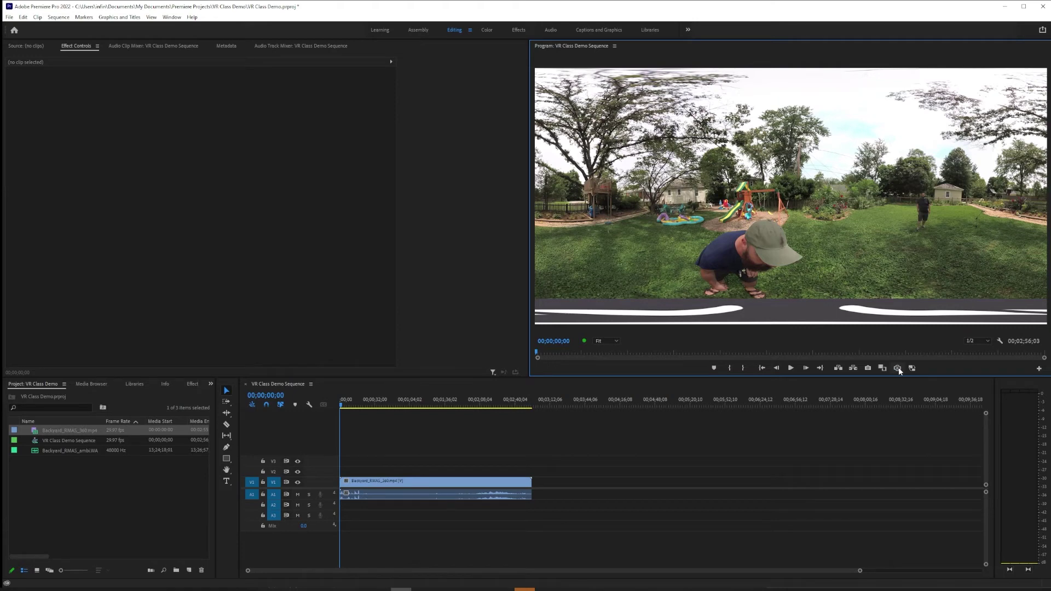
left_click(898, 368)
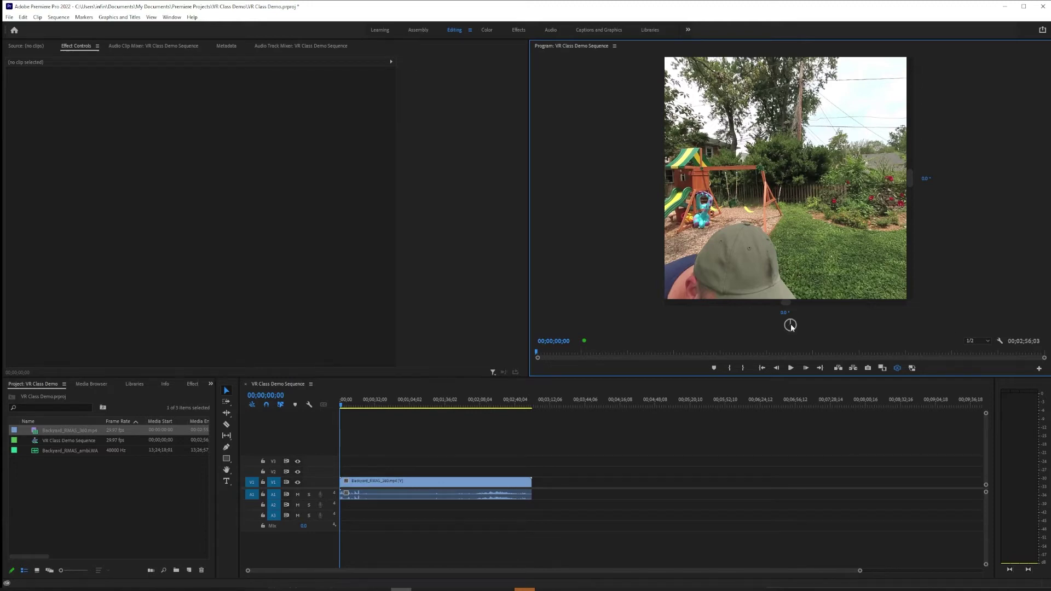
mouse_move(790, 325)
left_mouse_down()
mouse_move(793, 288)
mouse_move(801, 298)
mouse_move(790, 333)
mouse_move(780, 307)
mouse_move(790, 315)
left_mouse_up()
Hide the VR video controls and tilt the view down to the grass.
right_click(791, 189)
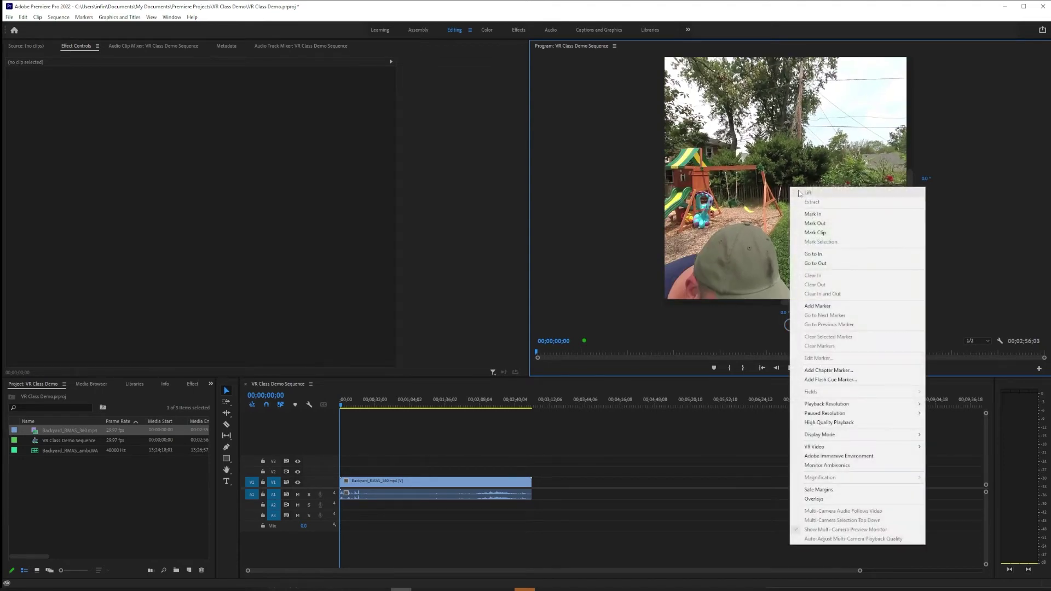
mouse_move(846, 448)
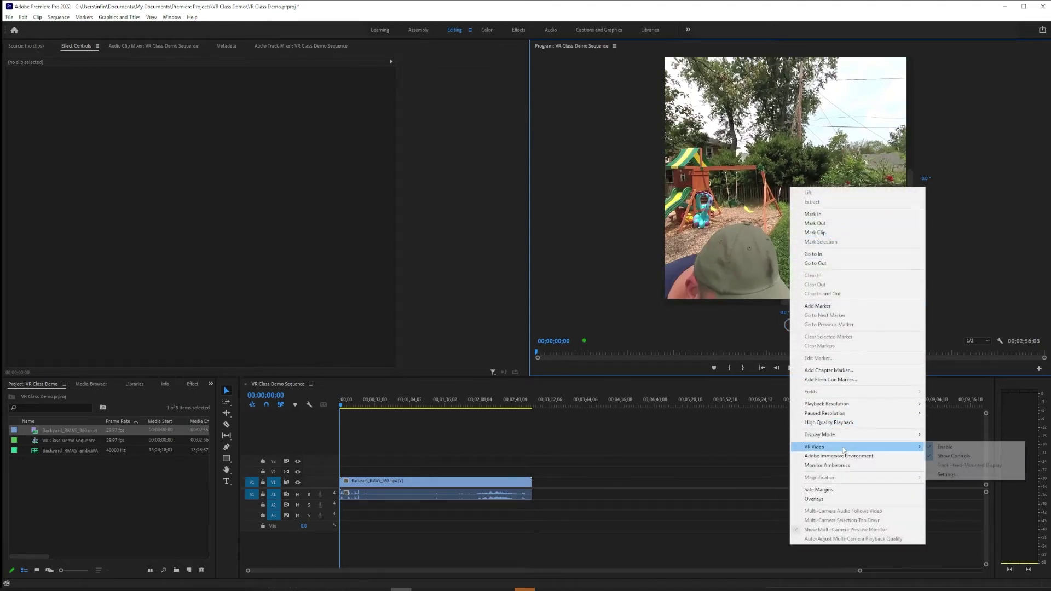
left_click(955, 458)
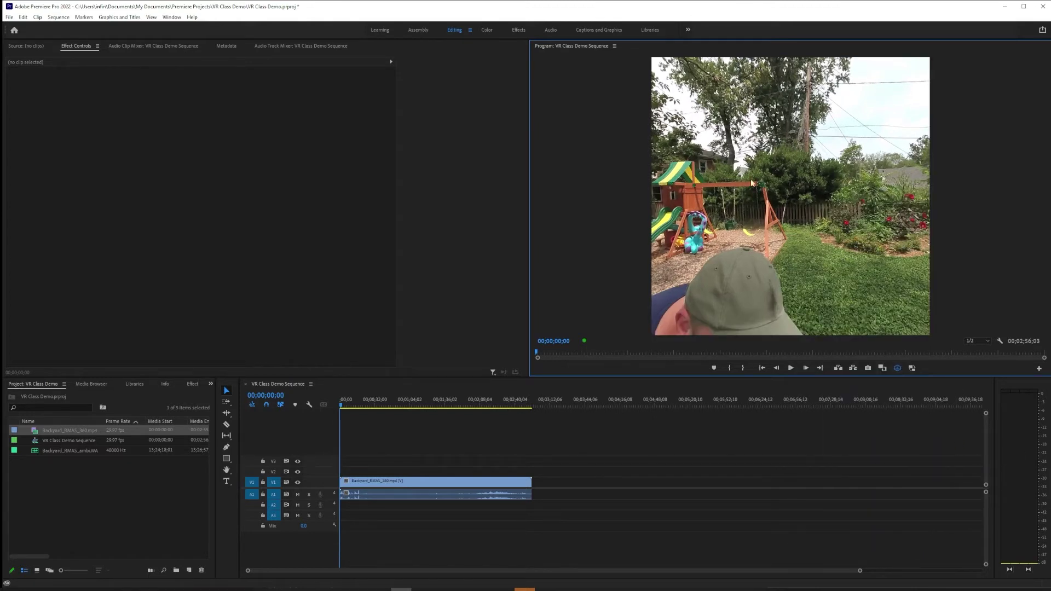
left_click_drag(722, 241, 776, 193)
Set the VR monitor view horizontal to 180° and rotate the view toward the man.
right_click(775, 194)
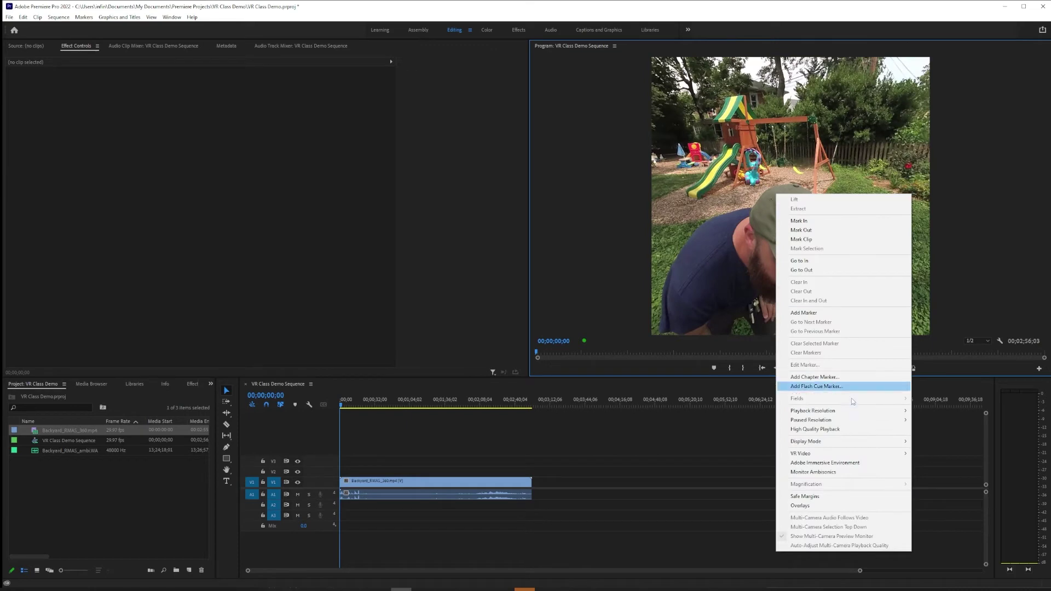
mouse_move(842, 454)
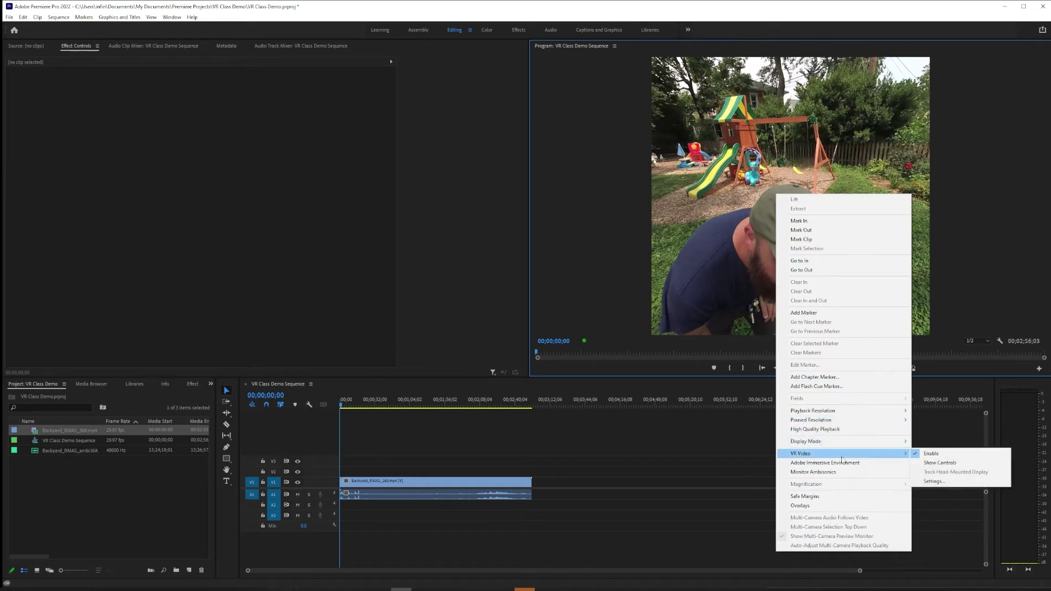
left_click(937, 481)
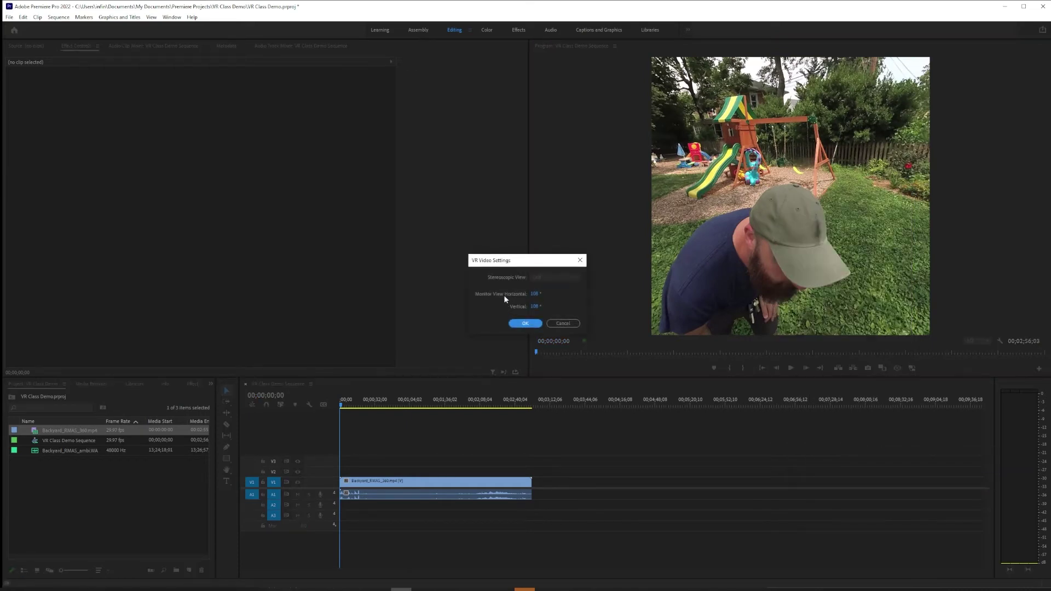
left_click(536, 295)
type("180")
key("Return")
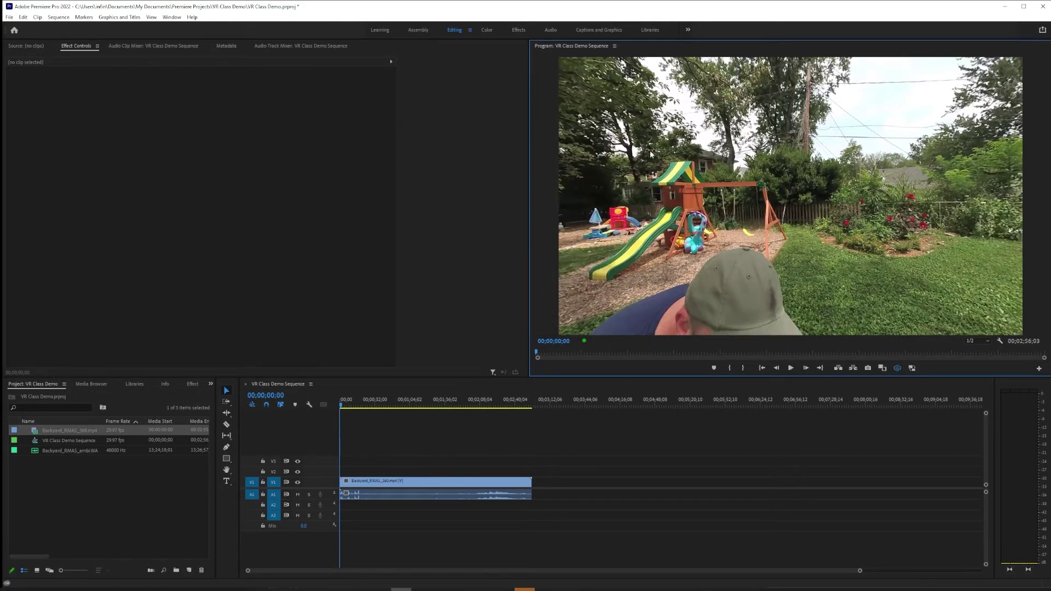
left_click_drag(736, 252, 858, 195)
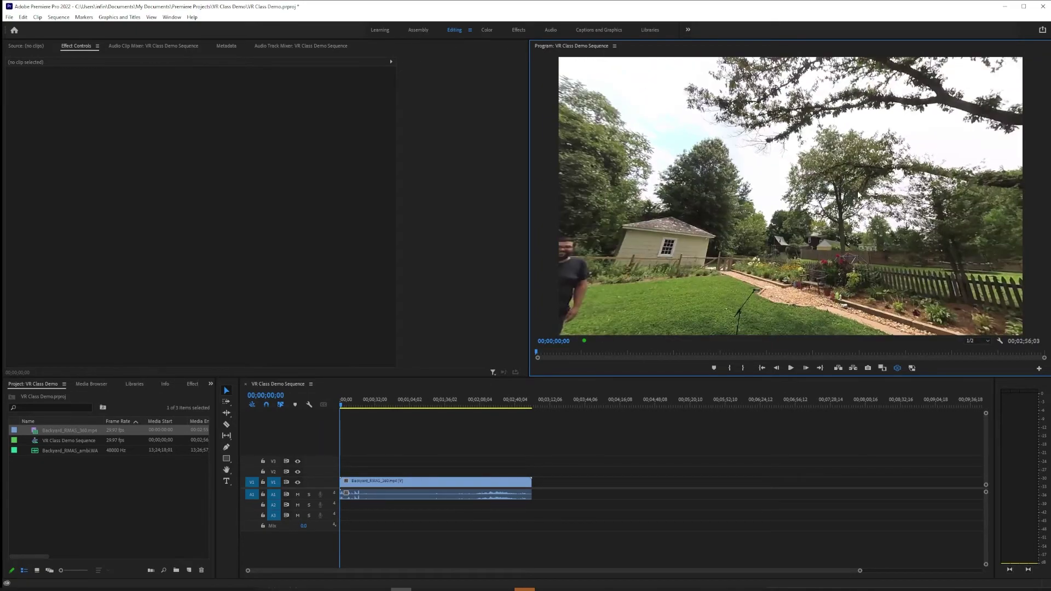
left_click_drag(758, 216, 996, 205)
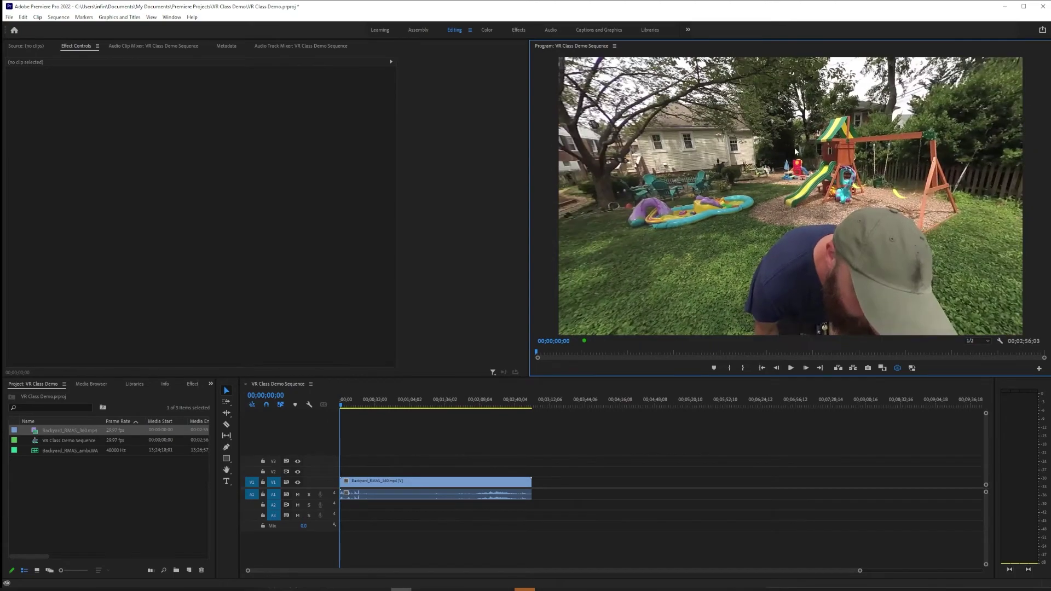
left_click(23, 18)
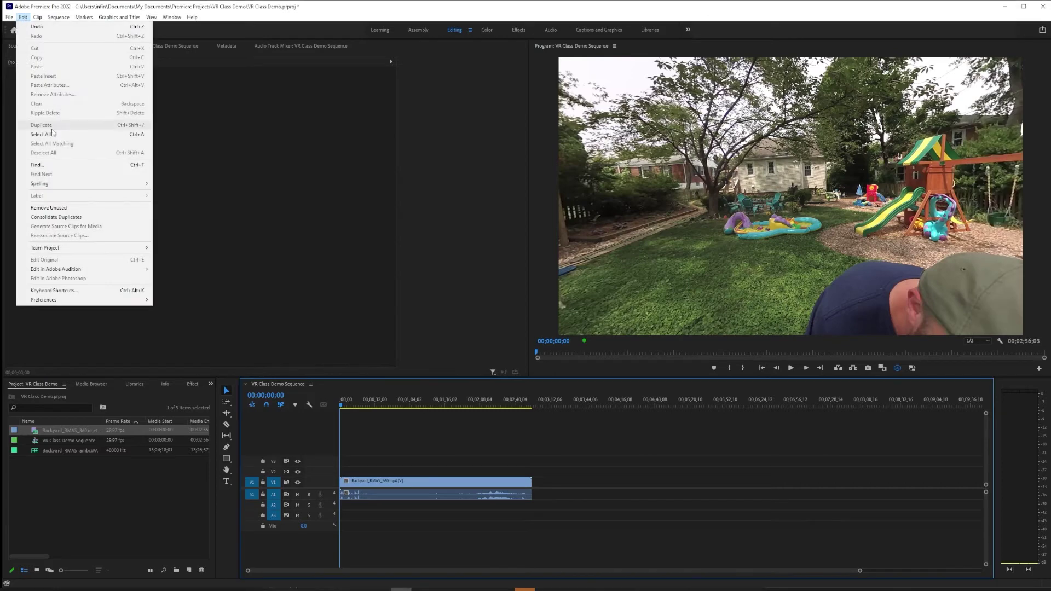
mouse_move(70, 300)
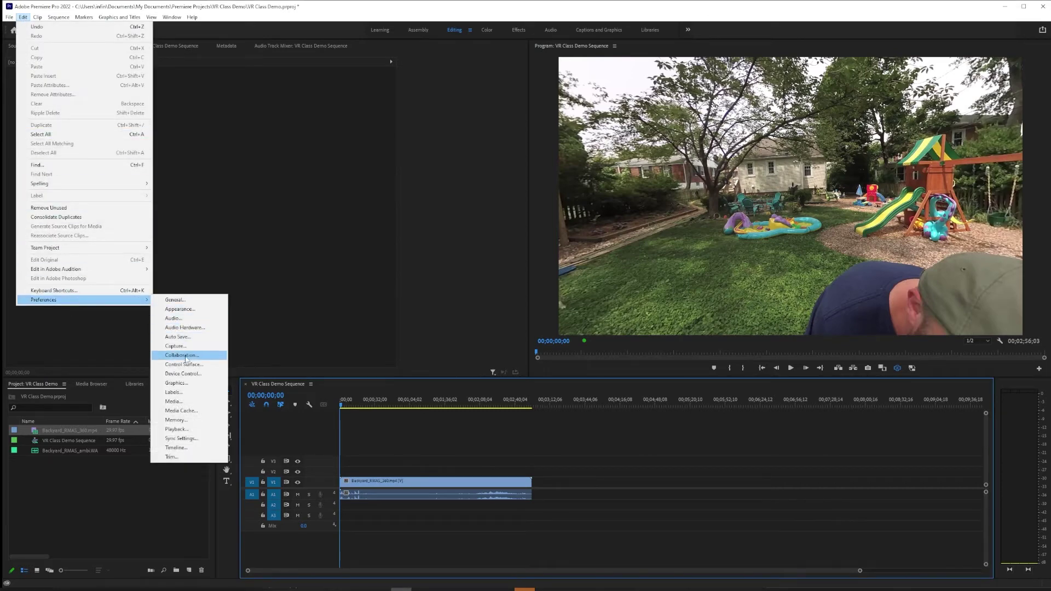
left_click(176, 429)
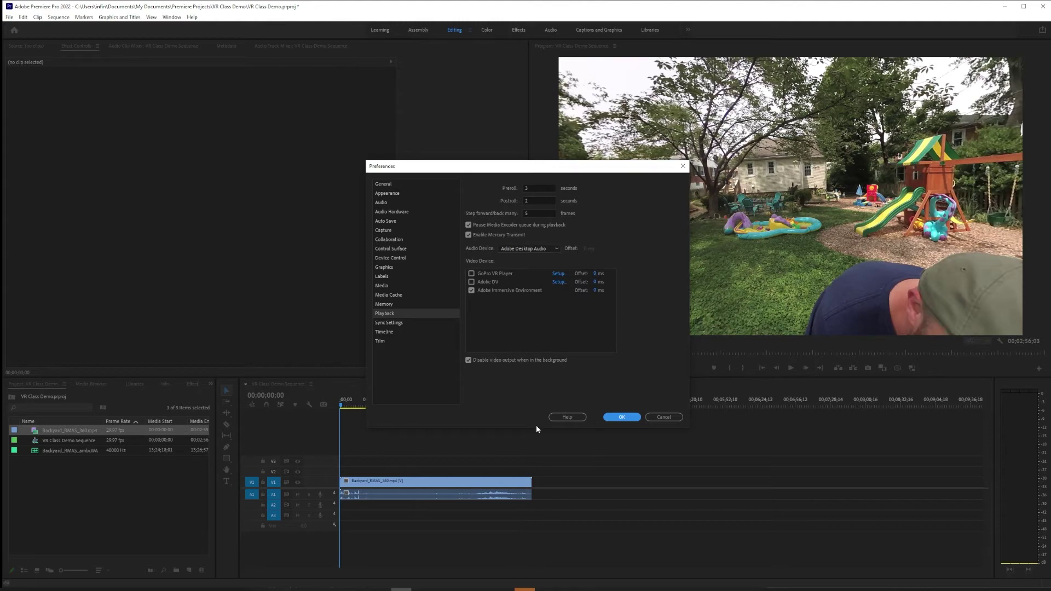
left_click(621, 417)
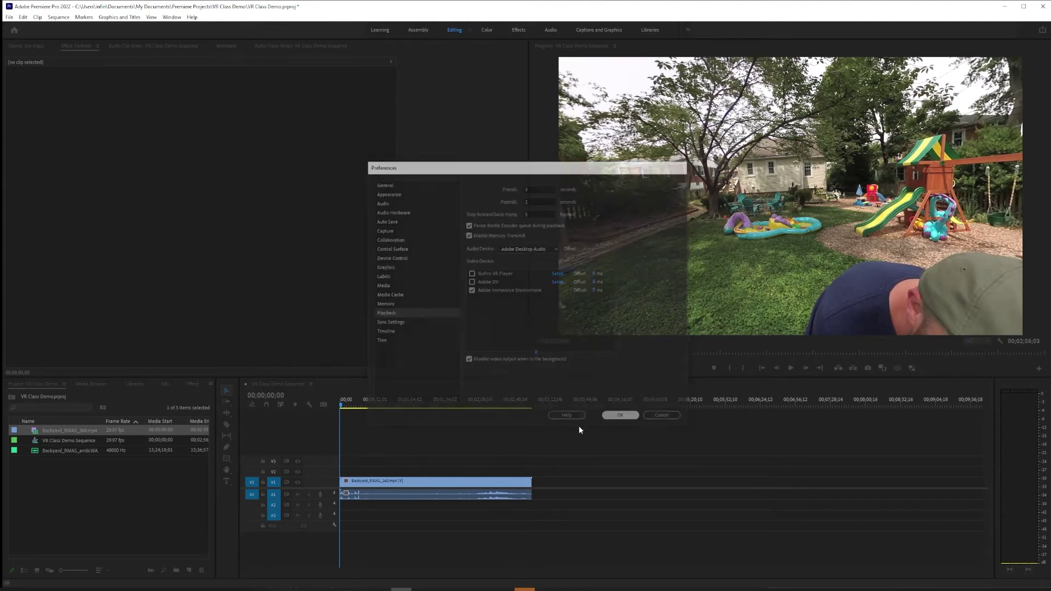
right_click(657, 300)
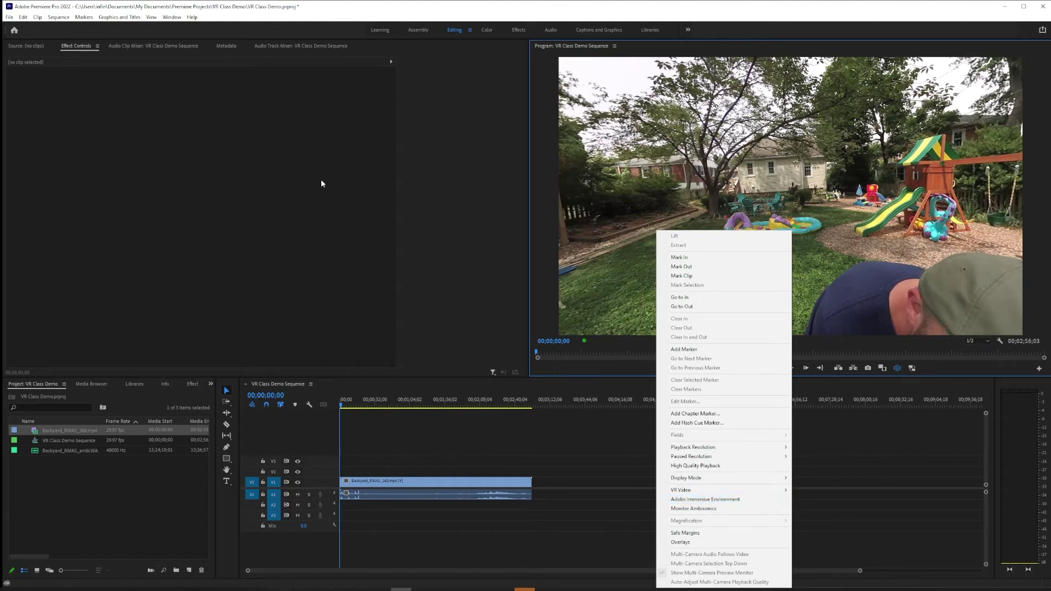
left_click(130, 8)
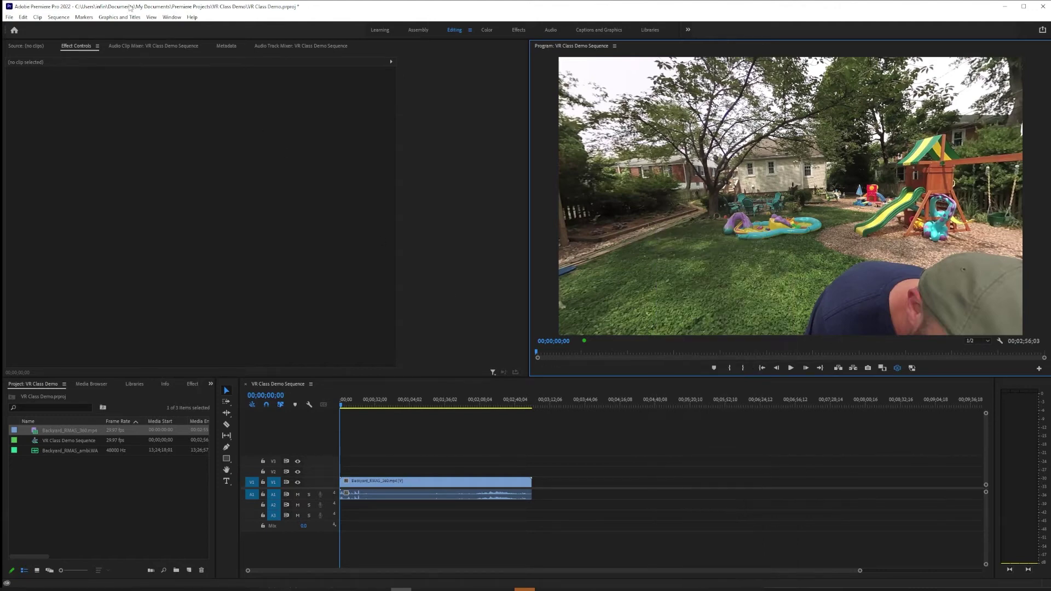
left_click(22, 17)
mouse_move(70, 303)
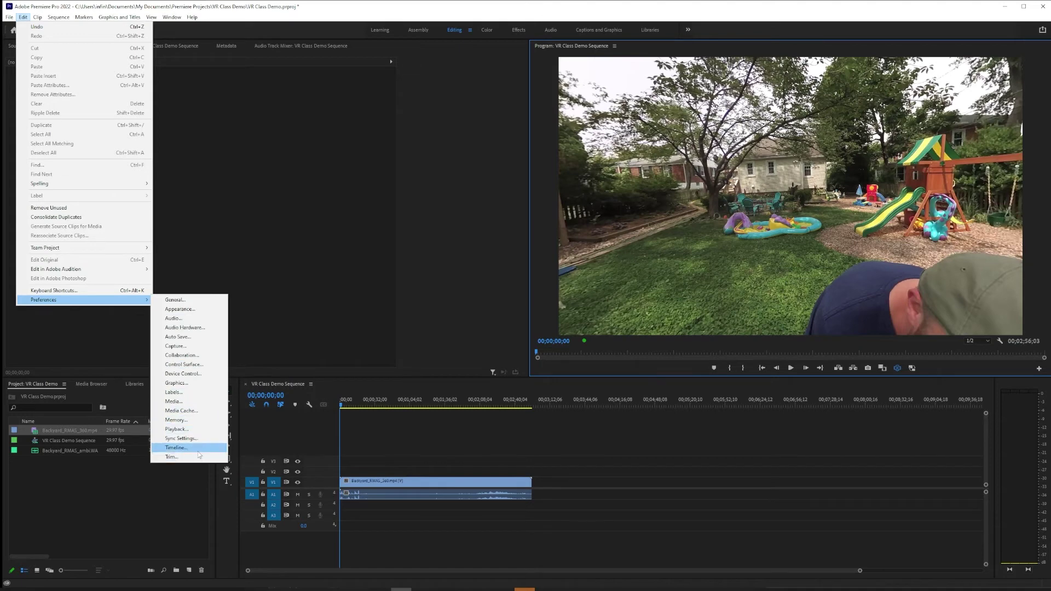
left_click(176, 447)
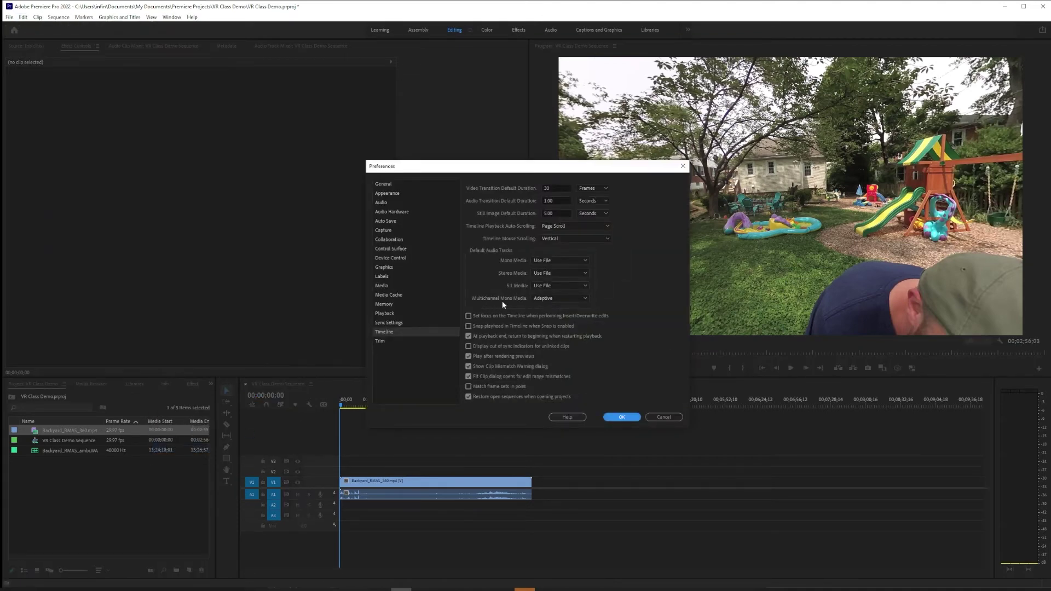
left_click(570, 299)
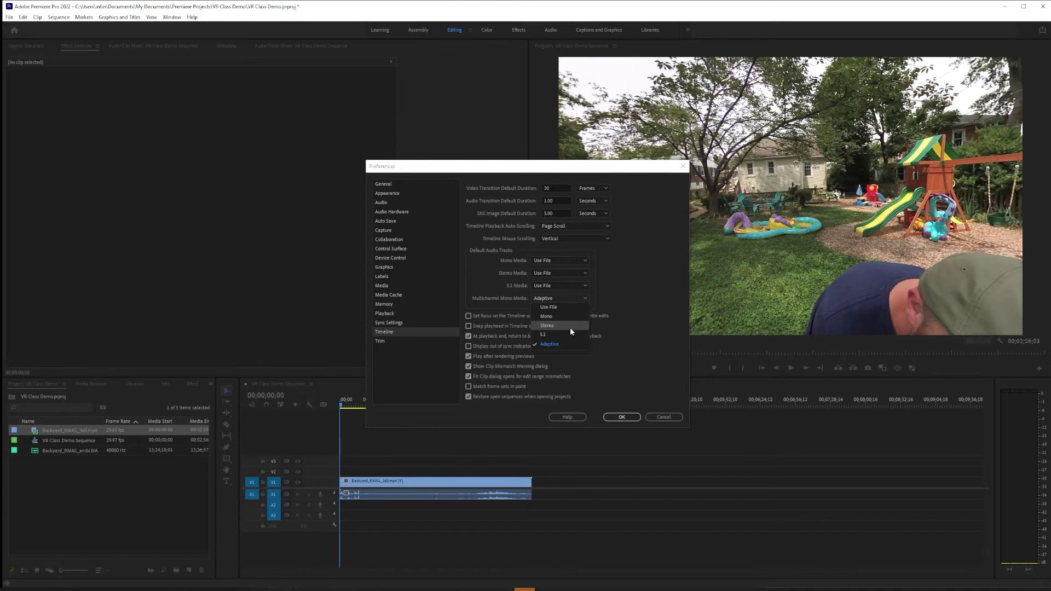
left_click(574, 344)
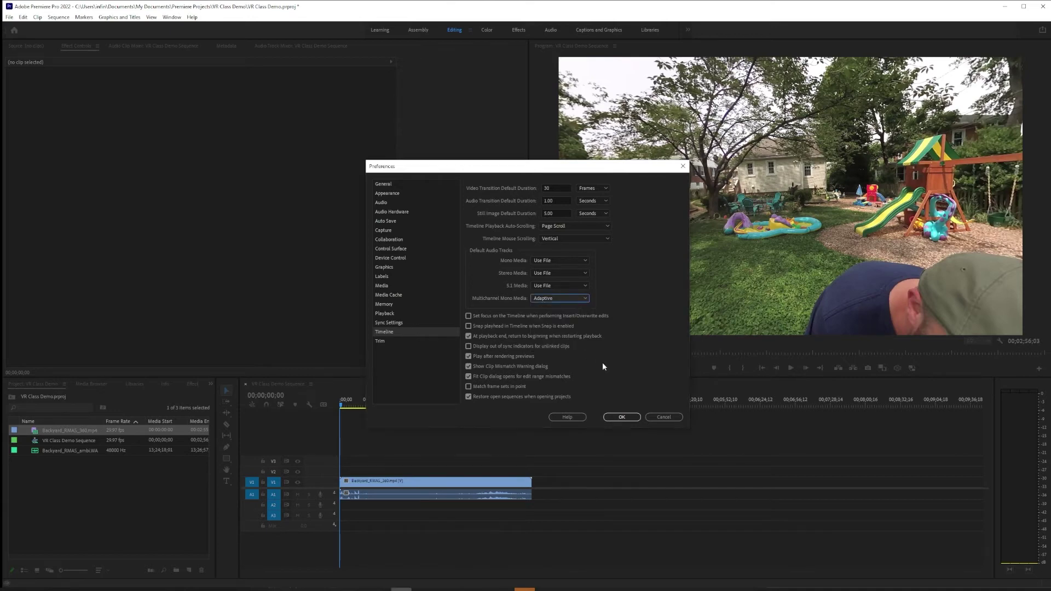
left_click(620, 419)
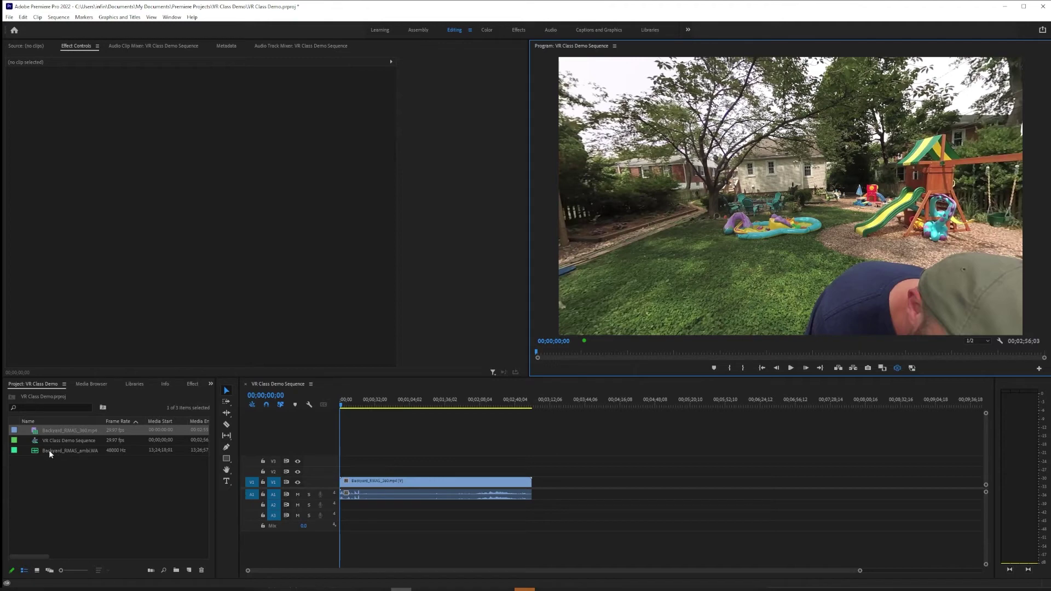
mouse_move(49, 452)
left_click(41, 450)
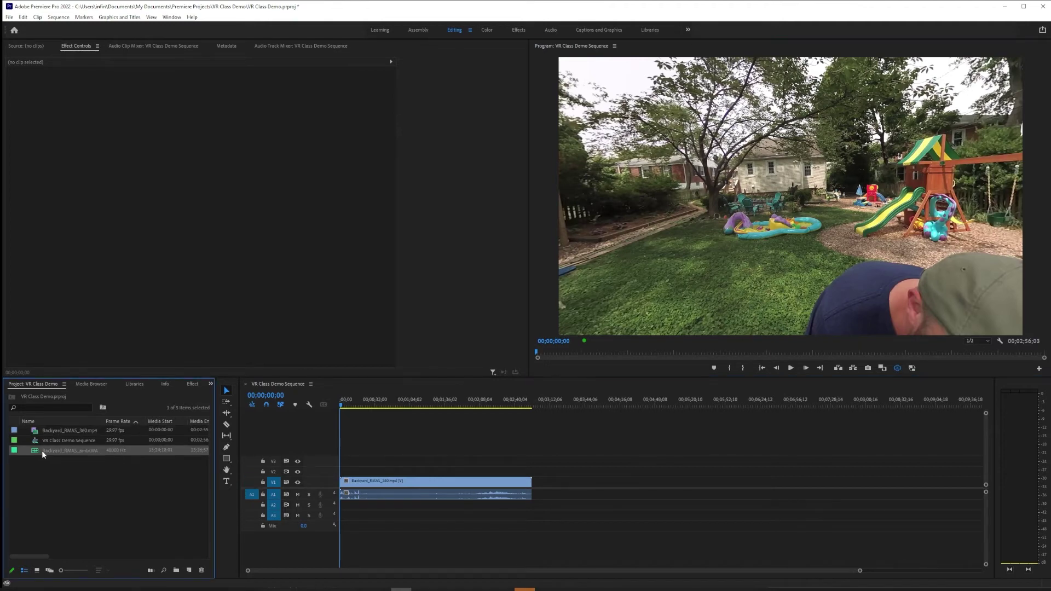
right_click(48, 452)
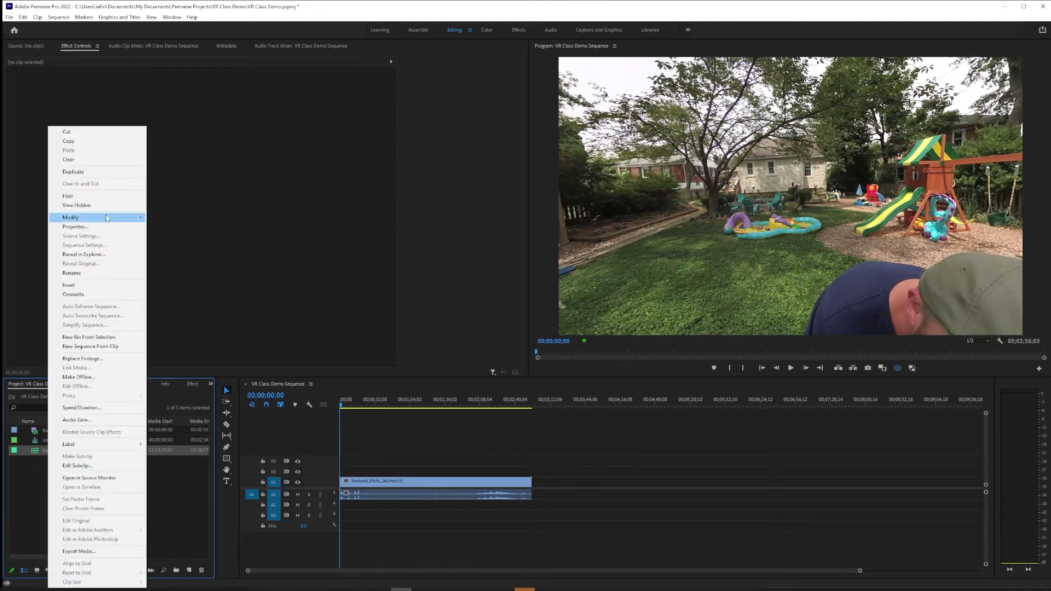
mouse_move(110, 217)
left_click(181, 217)
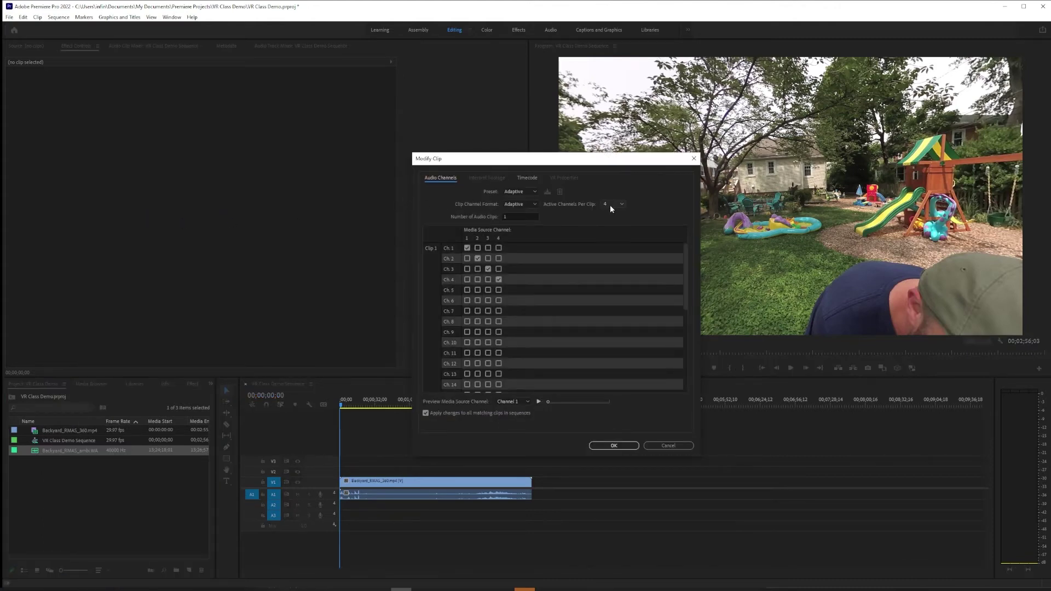
left_click(523, 206)
left_click(533, 203)
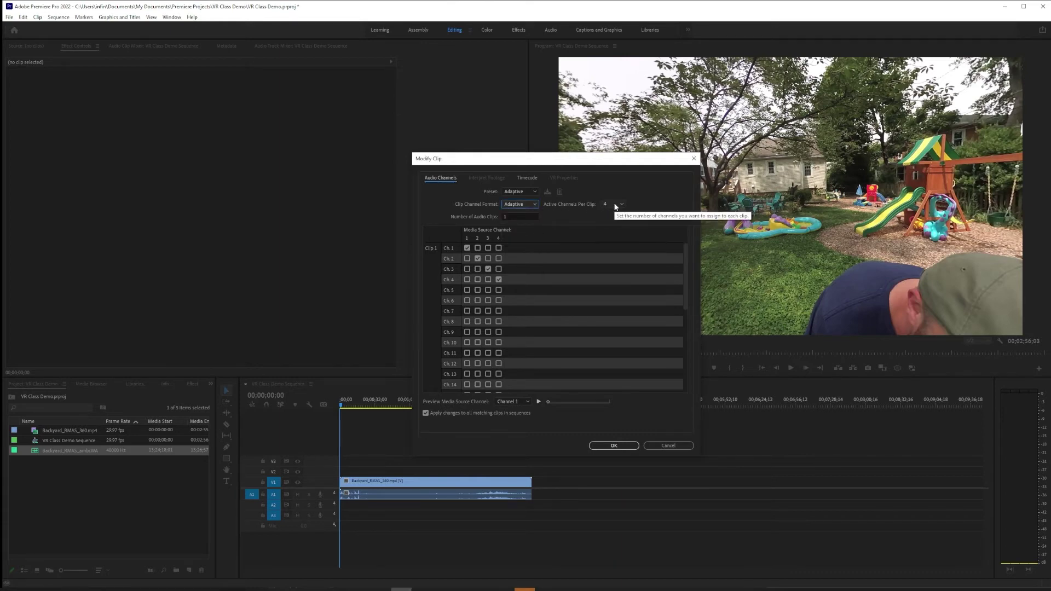
left_click(506, 218)
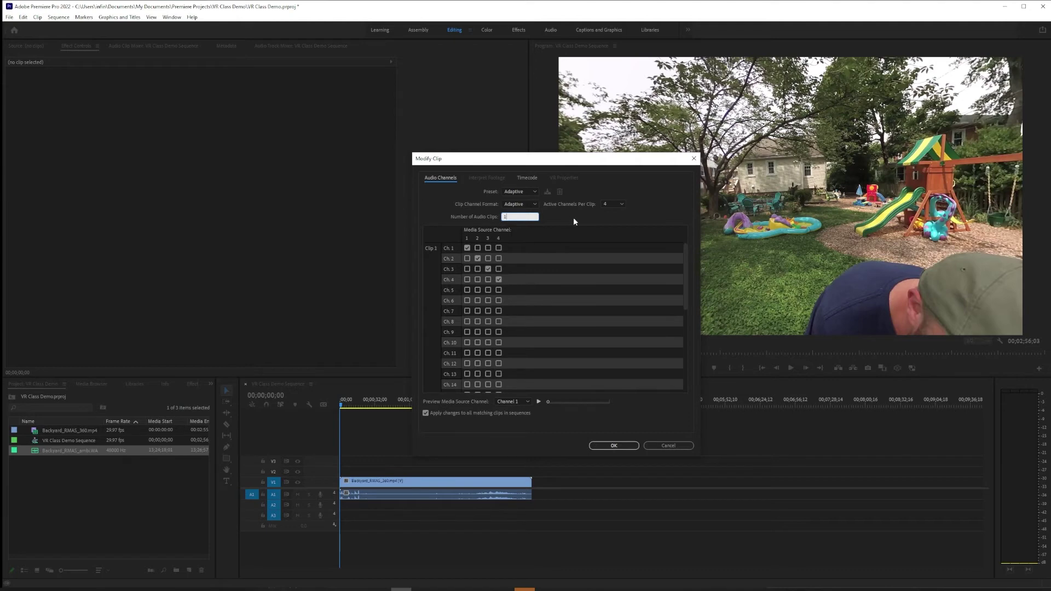
left_click(573, 218)
left_click(606, 446)
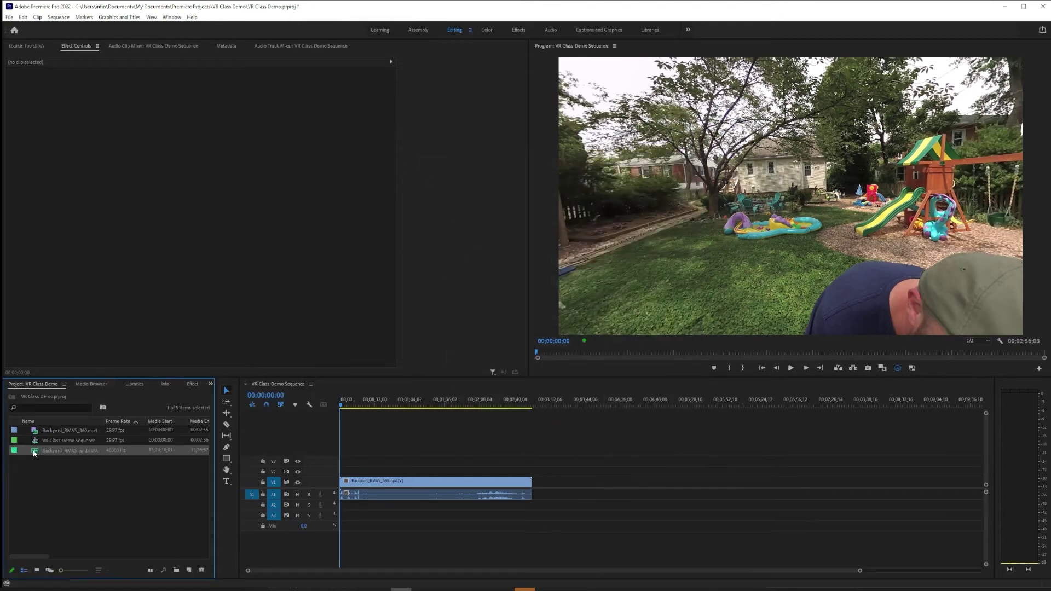
Drag Backyard_RMAS_ambi.WAV from the Project panel onto audio track A2.
left_click_drag(69, 449, 358, 509)
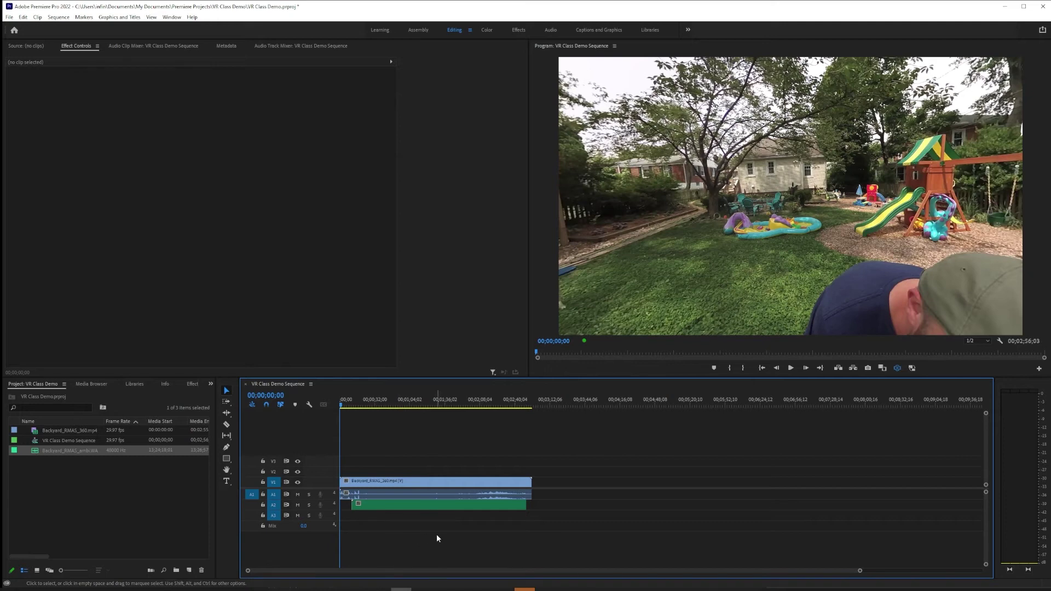
Synchronize the video and both audio clips by audio.
left_click_drag(383, 460, 403, 505)
right_click(403, 505)
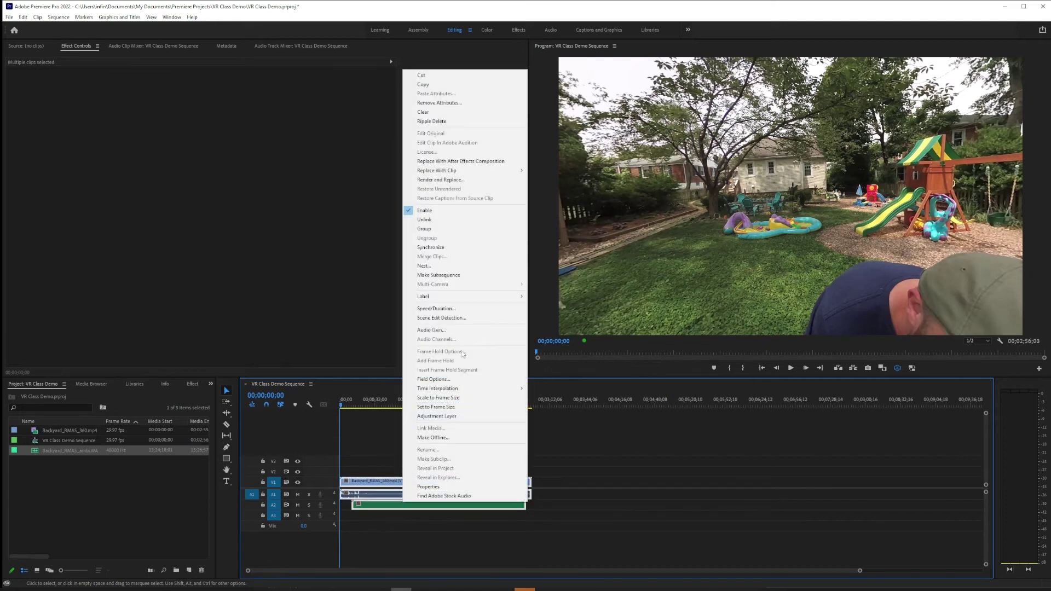
left_click(449, 248)
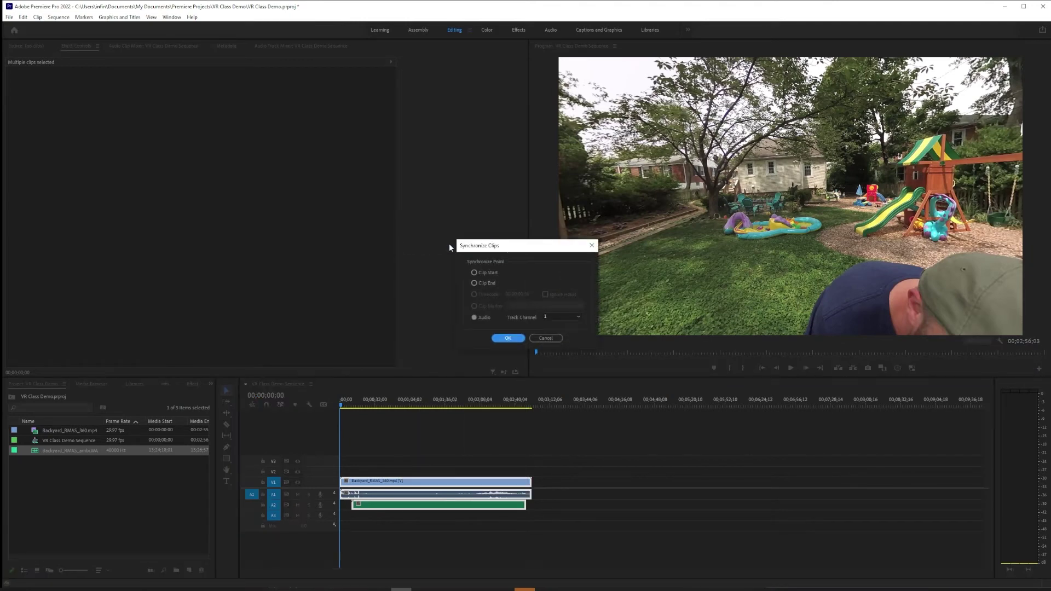
left_click(475, 317)
left_click(511, 339)
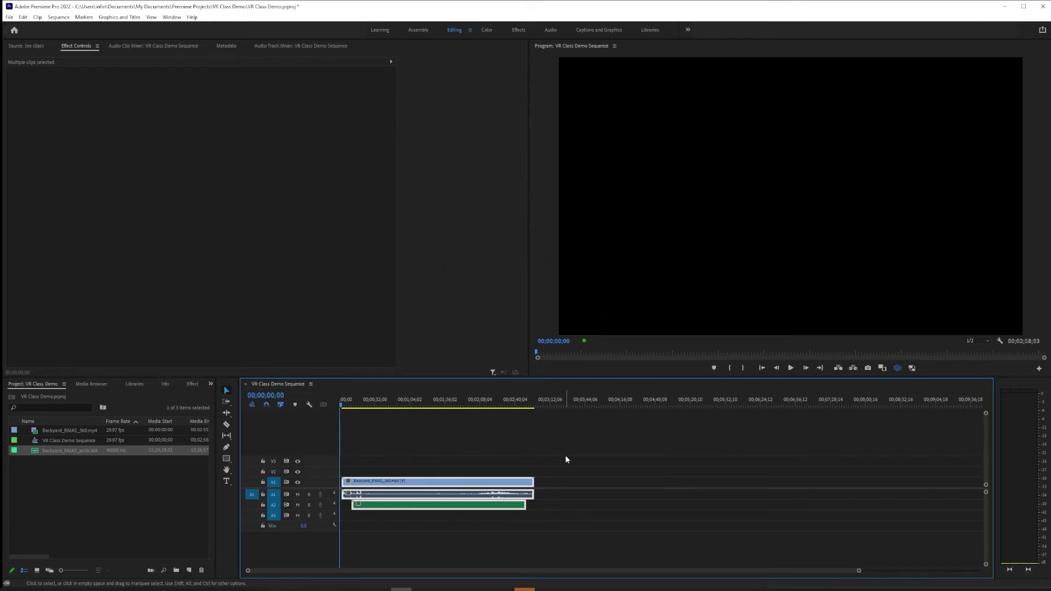
Jump to 00;00;20;10, turn the 360° view to face the man, and deselect the clips.
left_click(362, 405)
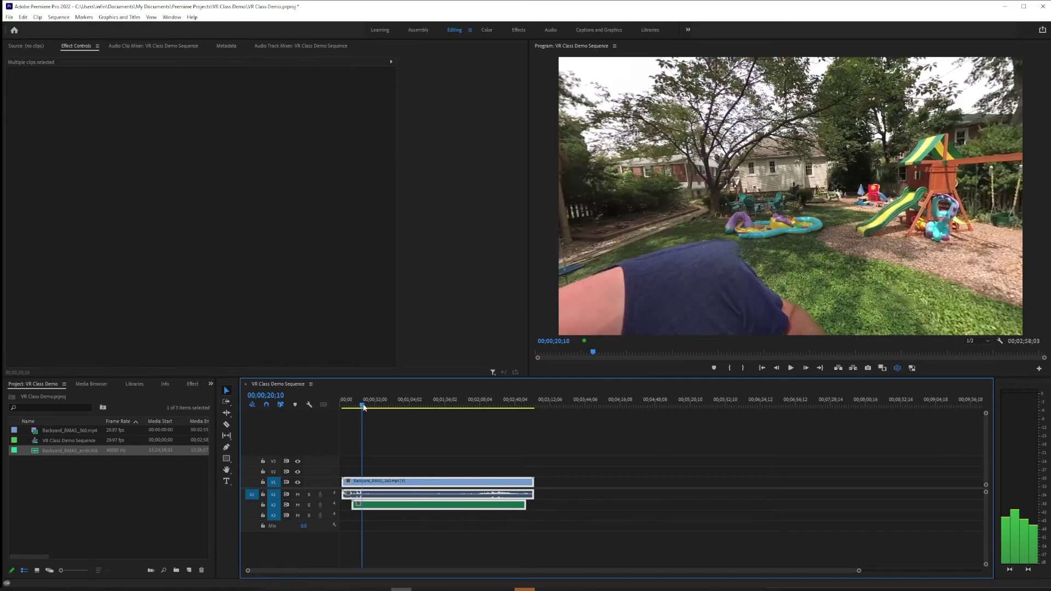
left_click_drag(711, 230, 974, 241)
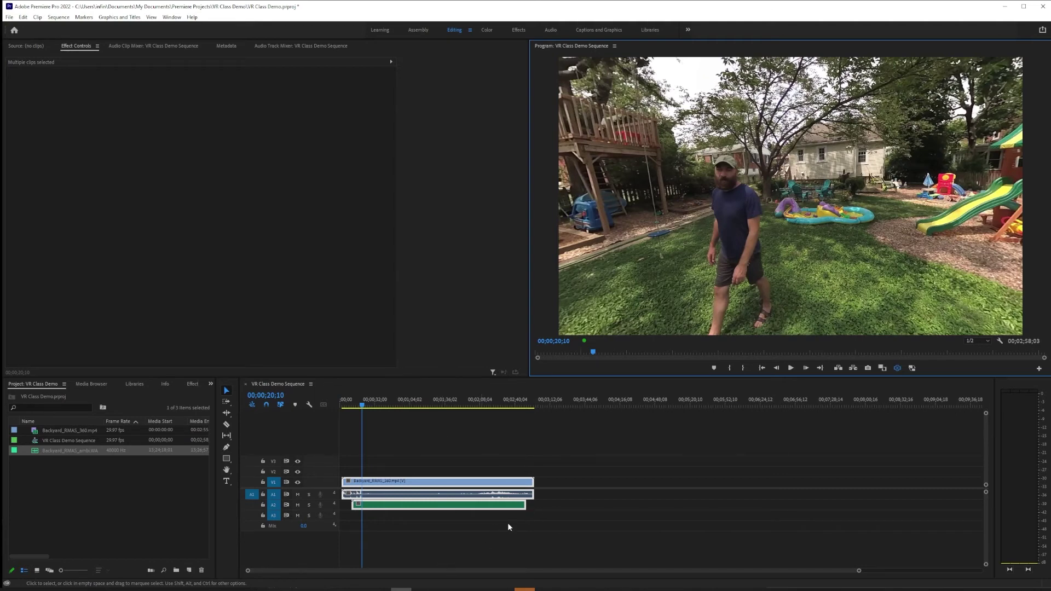
left_click(544, 496)
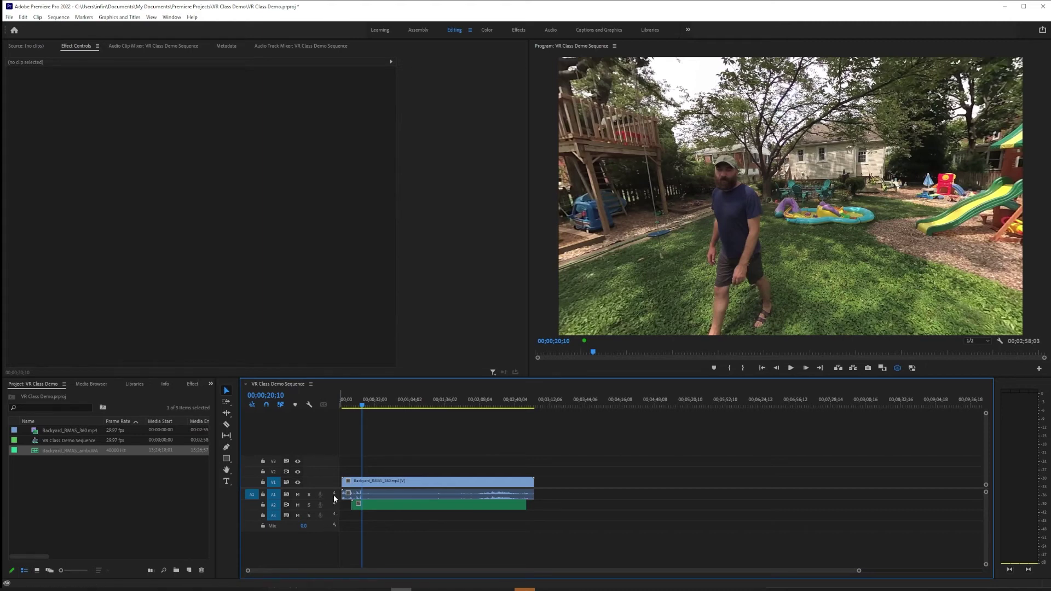
Mute track A1 and show the Audio Track Mixer panel for VR Class Demo Sequence.
left_click(298, 494)
left_click(171, 17)
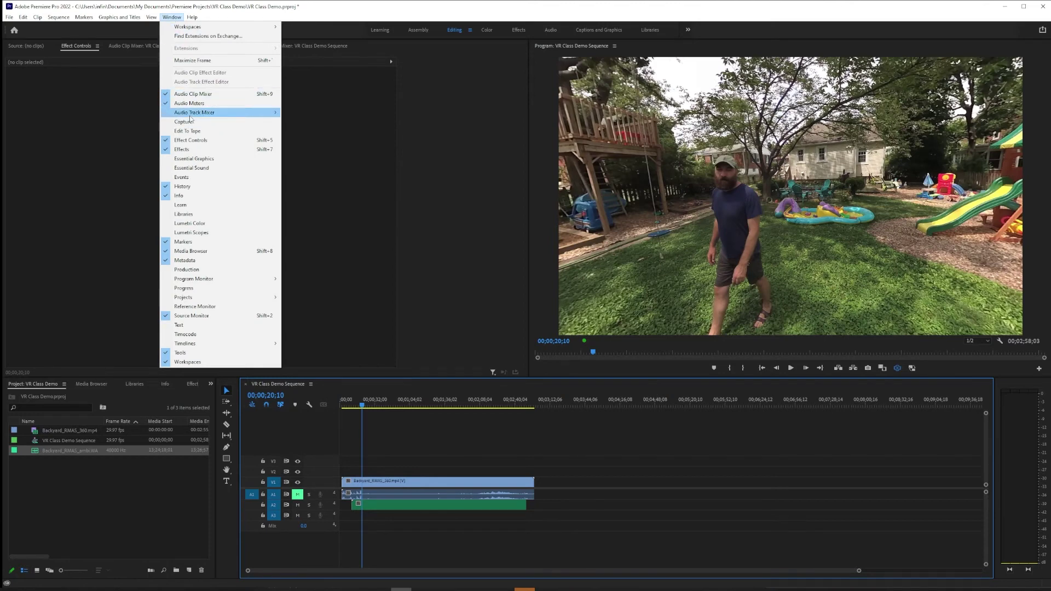
mouse_move(191, 115)
left_click(306, 115)
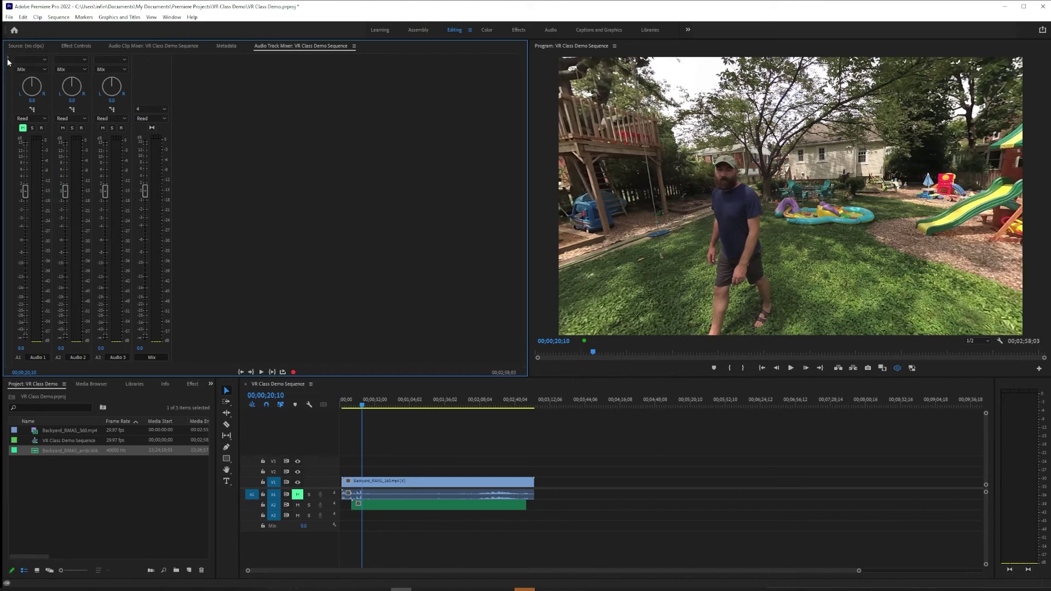
In the Audio Track Mixer, insert Special > Binauralizer - Ambisonics on the Mix channel's effect slot.
left_click(8, 58)
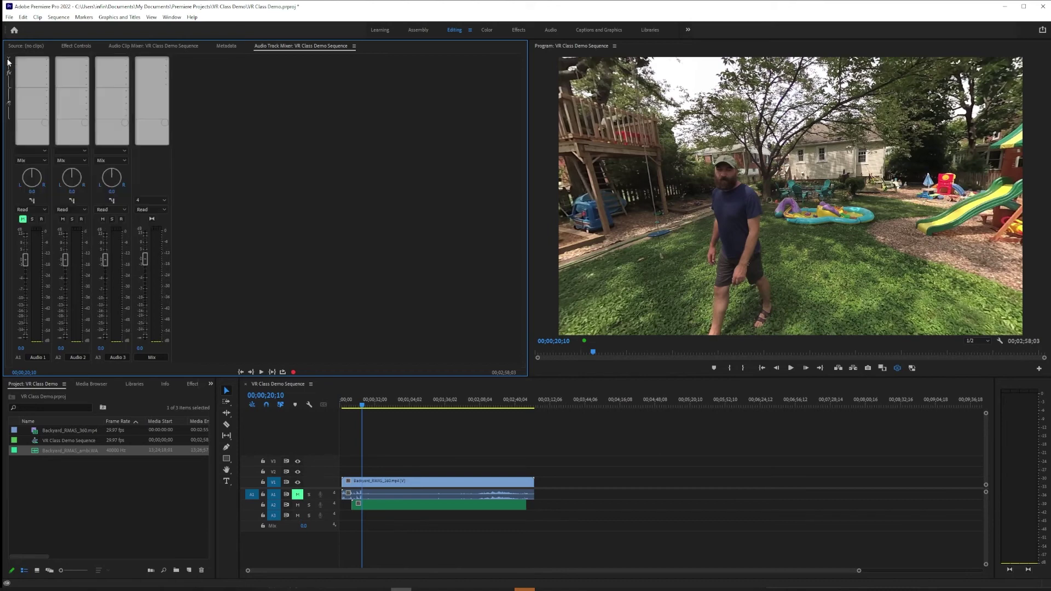
left_click(166, 60)
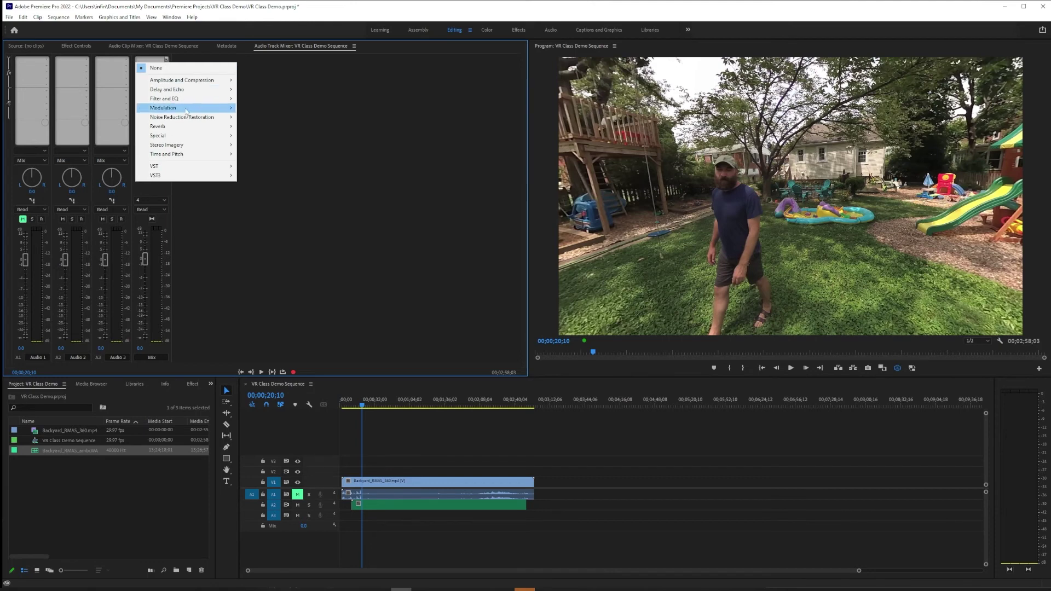
mouse_move(198, 138)
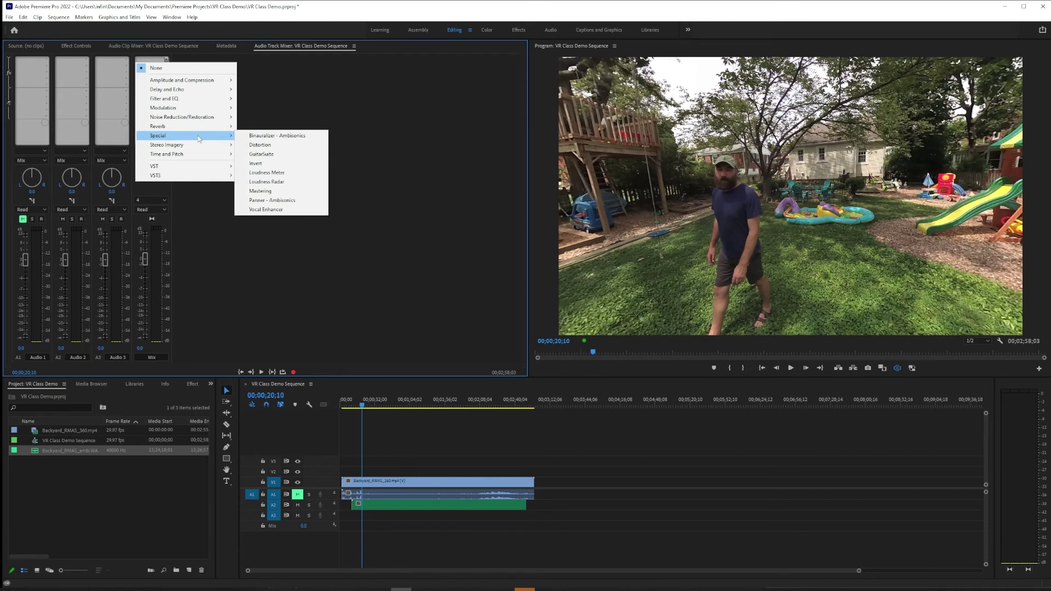
left_click(267, 138)
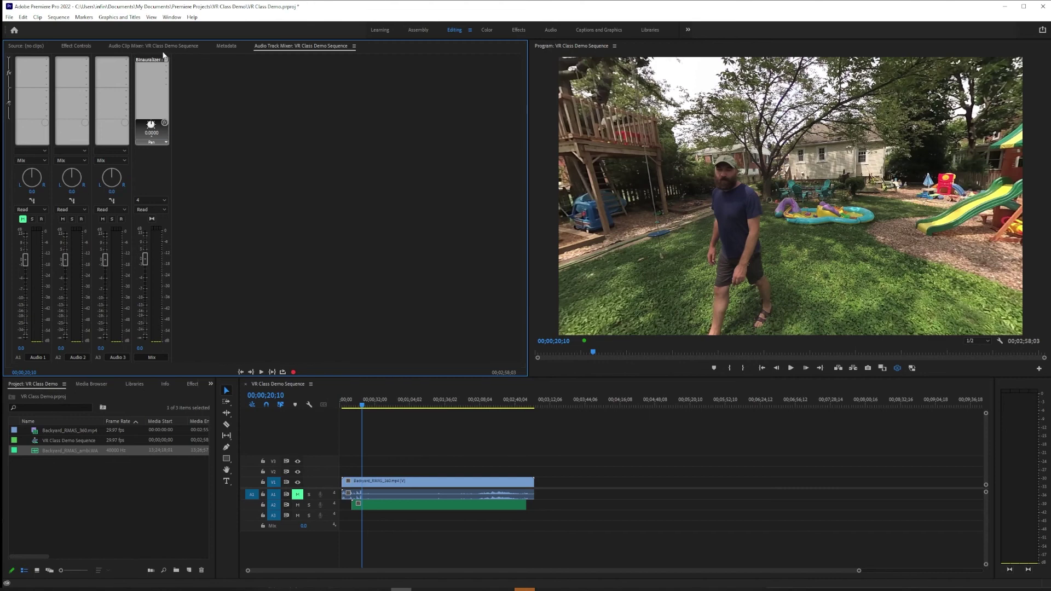
Open the Export Settings for the sequence through File > Export > Media.
left_click(9, 17)
mouse_move(101, 280)
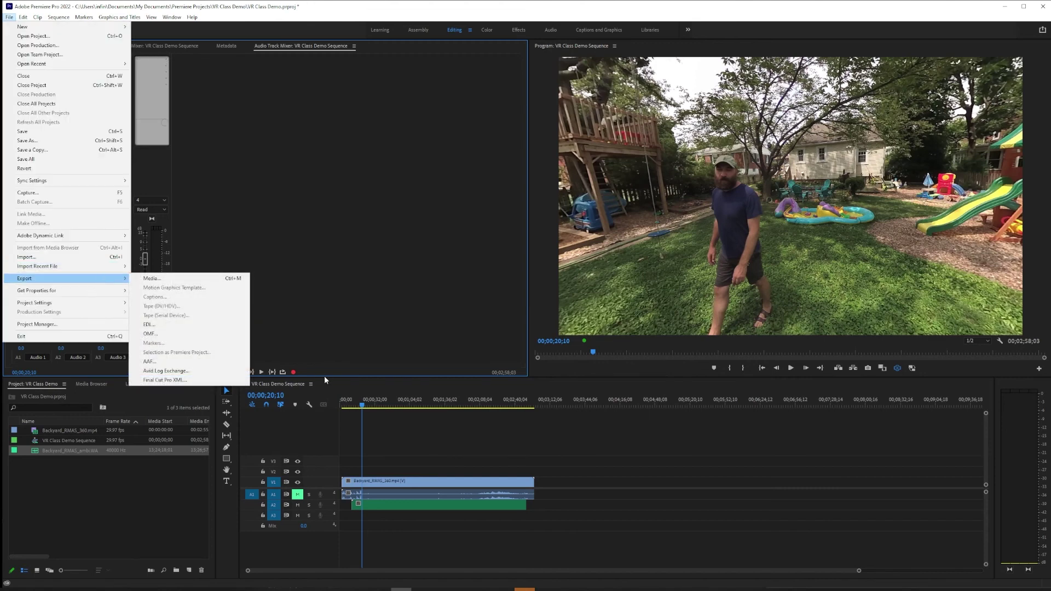
left_click(295, 384)
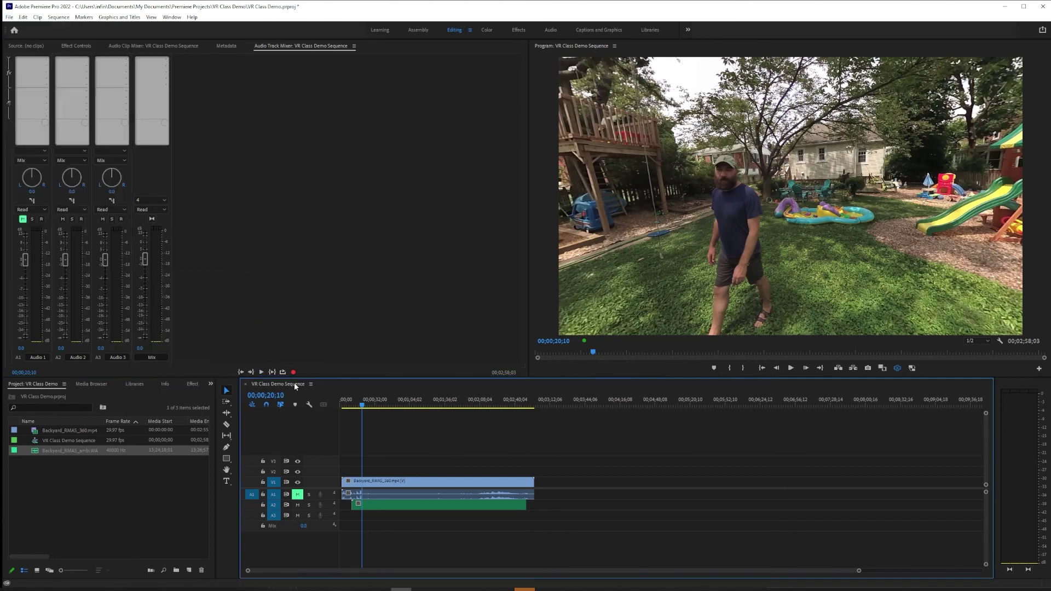
left_click(10, 17)
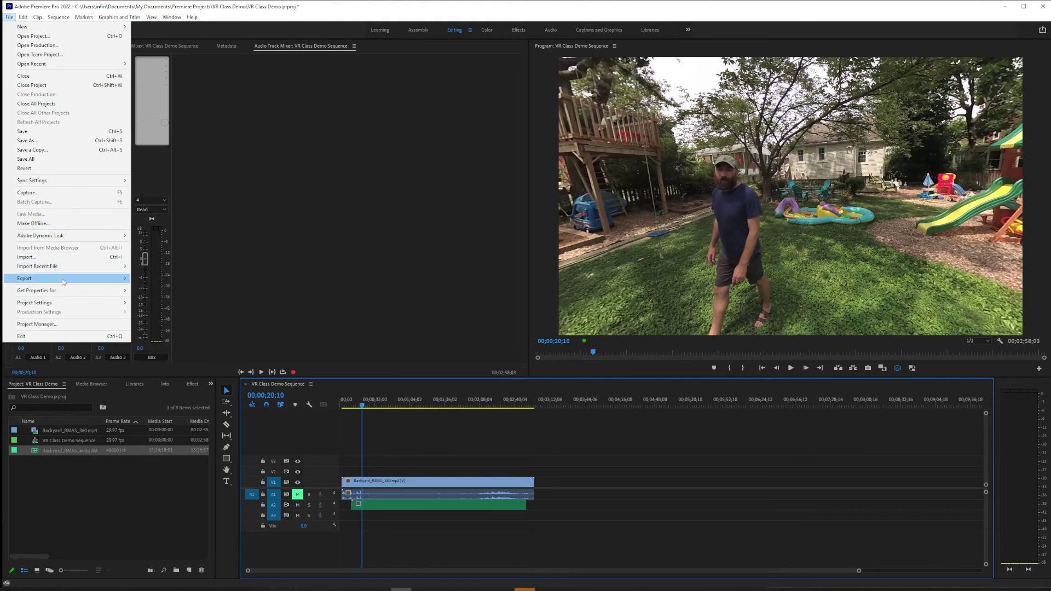
mouse_move(99, 279)
left_click(154, 277)
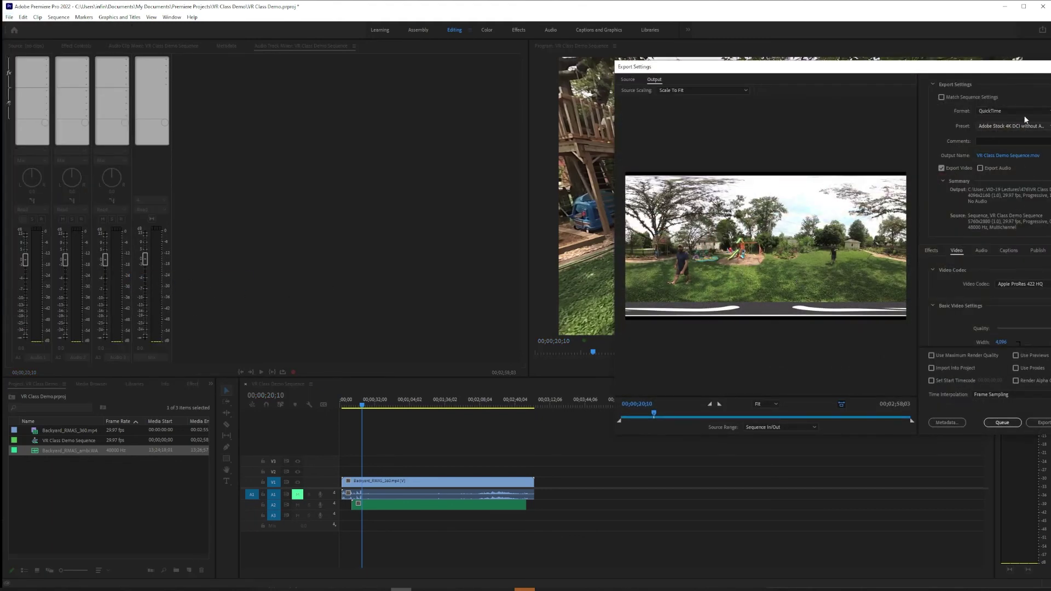
Set the export format to HEVC (H.265) with a 60 Mbps target bitrate.
left_click(1024, 112)
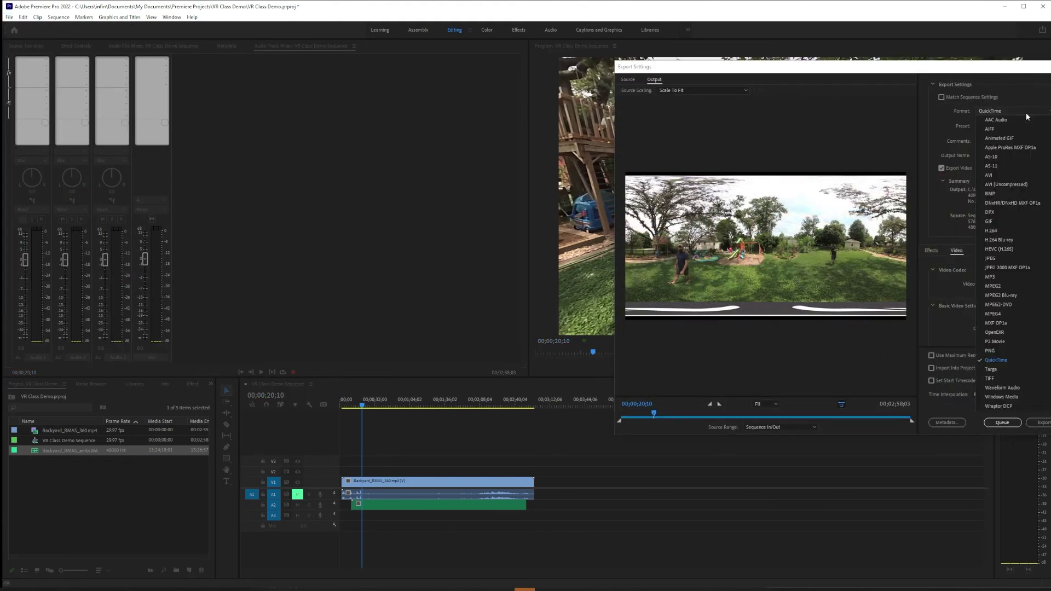
left_click(1019, 248)
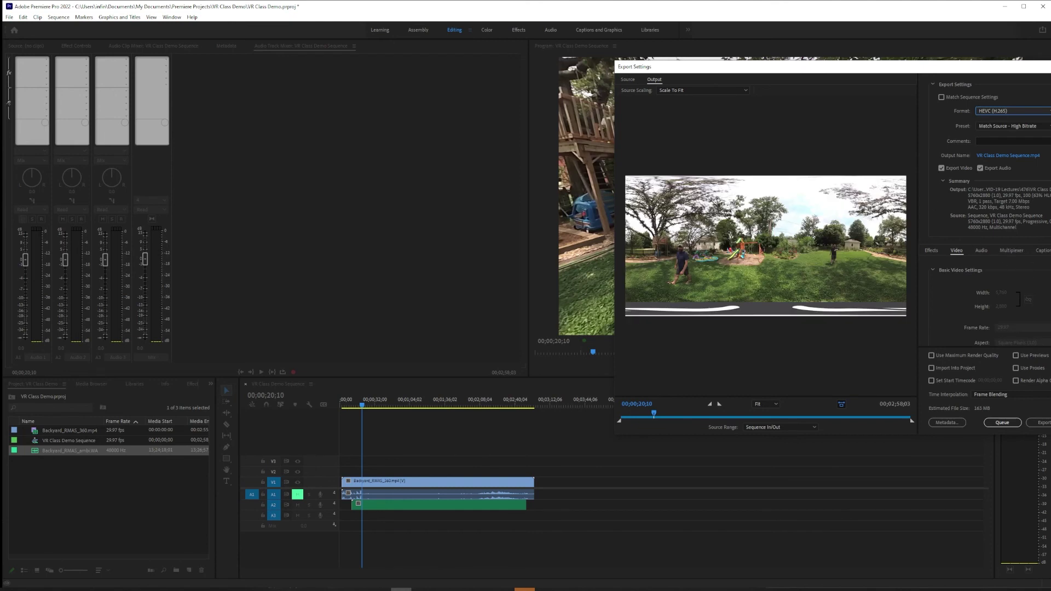
scroll(985, 301, "down", 8)
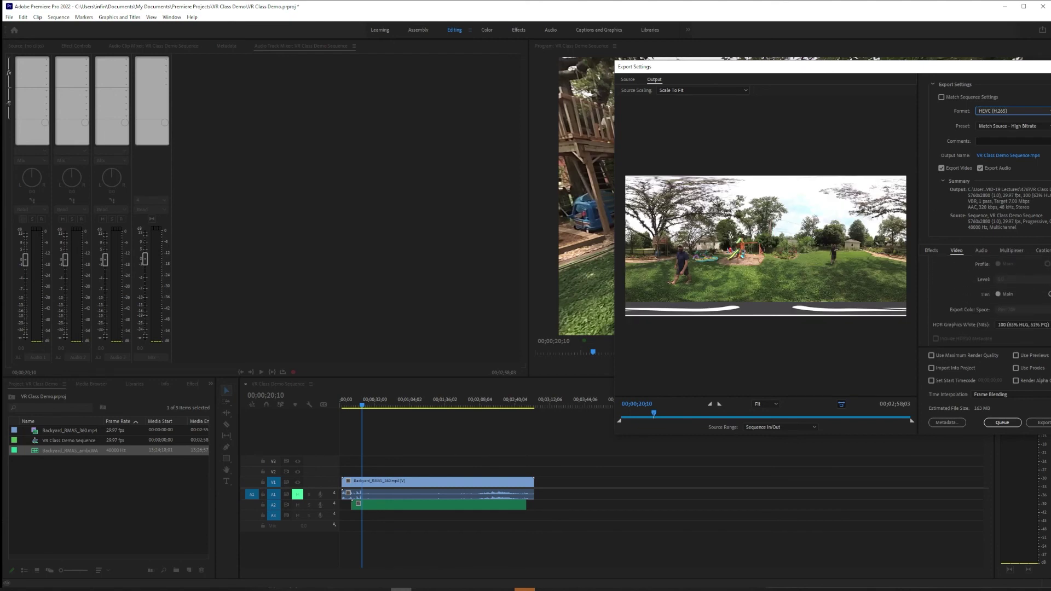
scroll(985, 296, "down", 8)
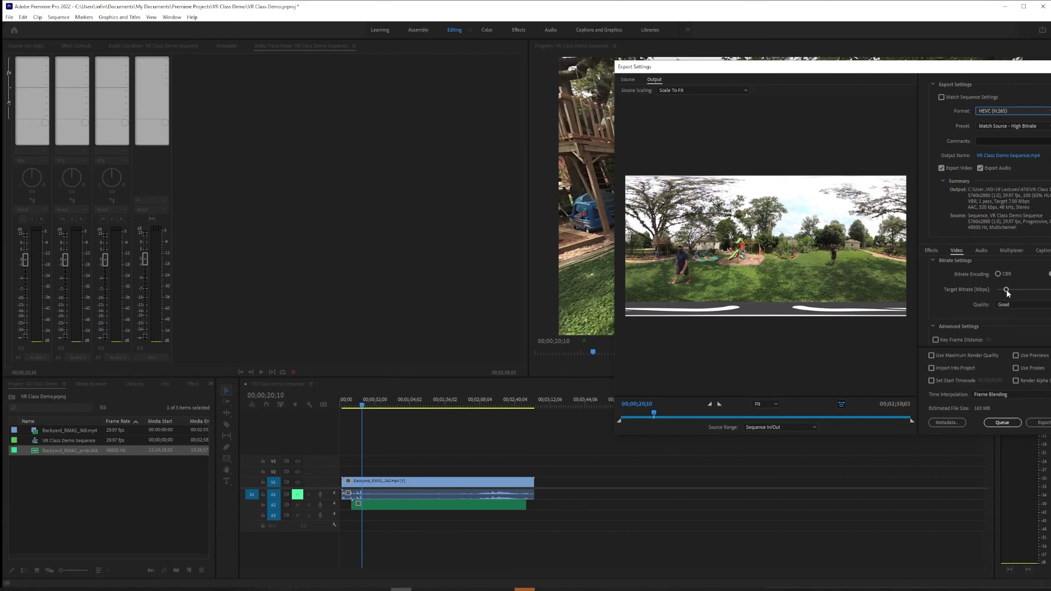
left_click_drag(1007, 294, 1050, 290)
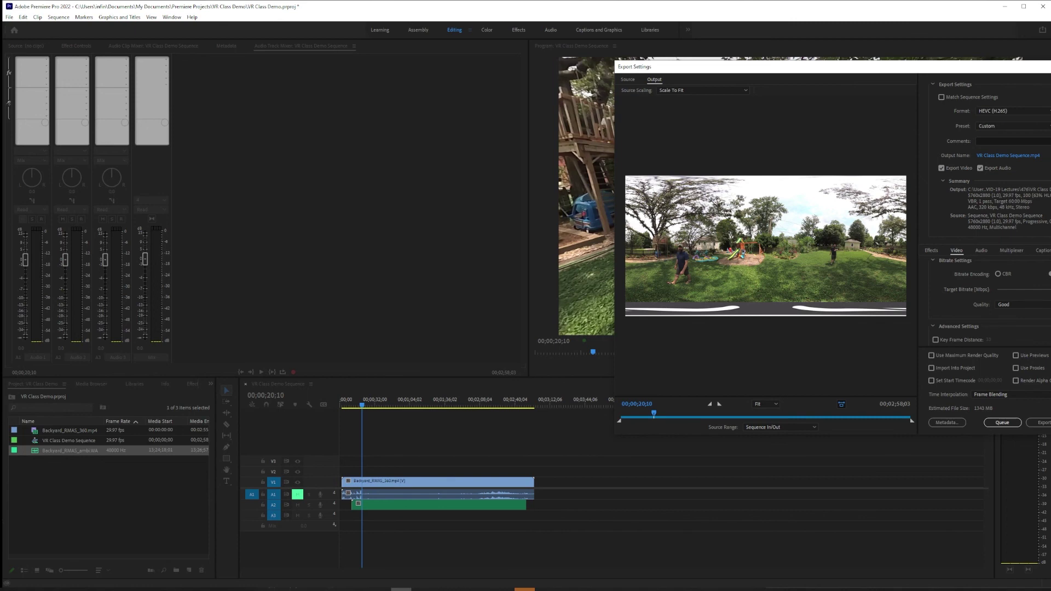
left_click(1023, 304)
left_click(1015, 319)
scroll(999, 289, "down", 5)
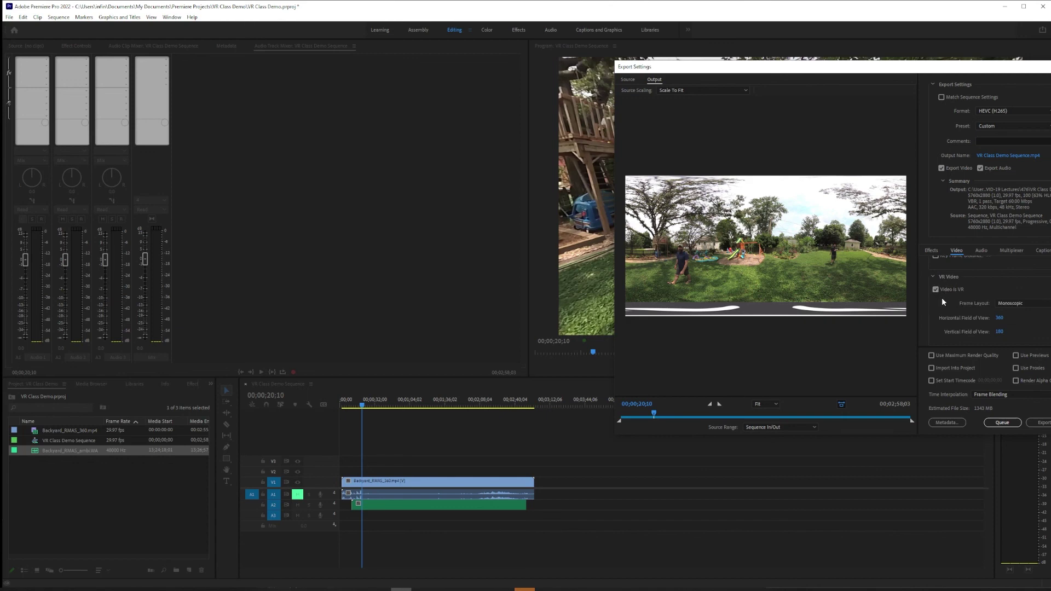
left_click(1012, 303)
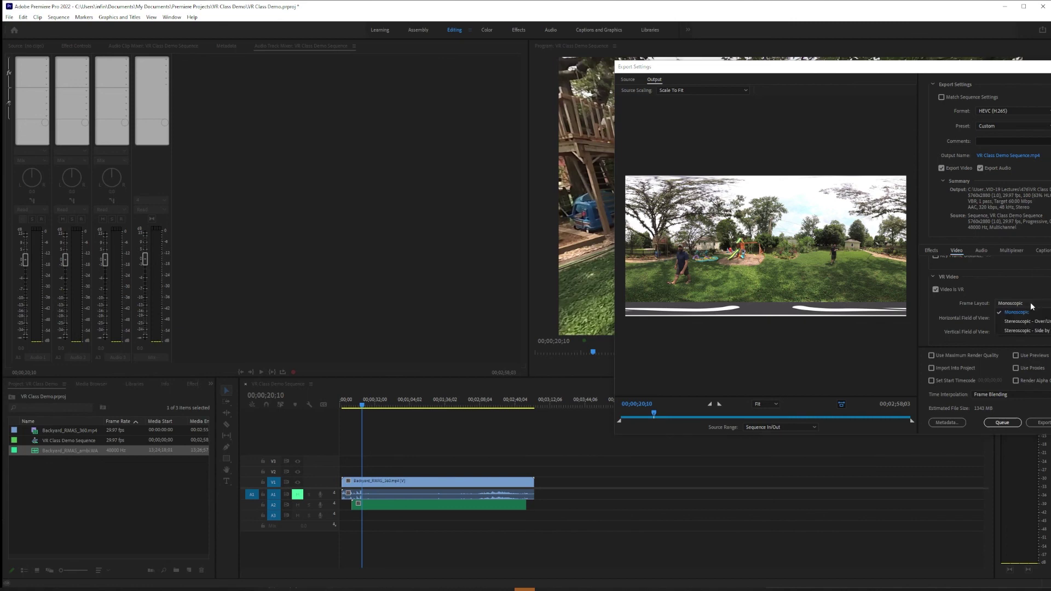
left_click(1030, 302)
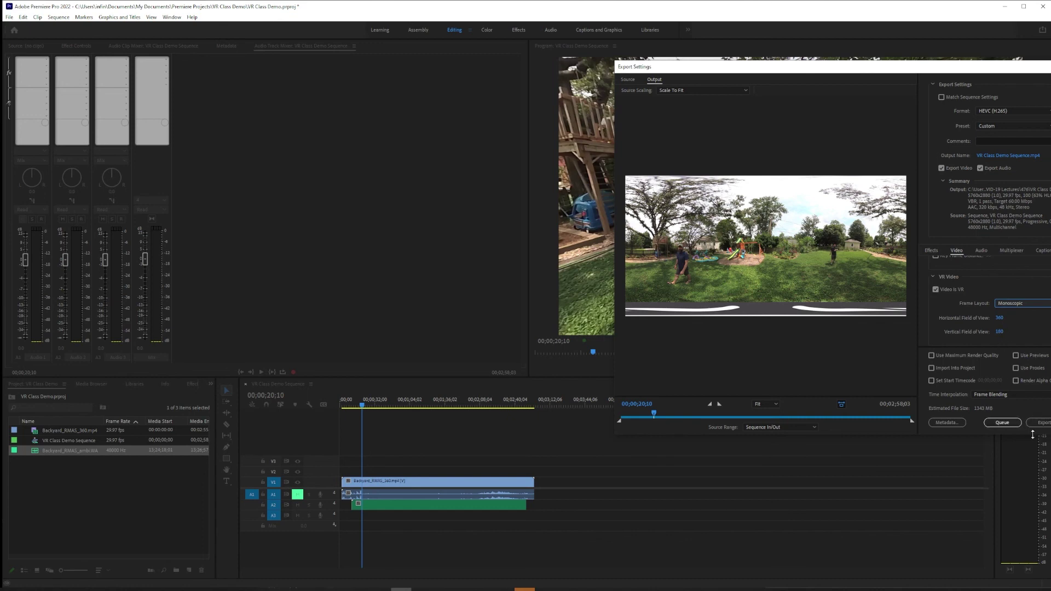
On the Audio tab, set the export audio channels to 4.0.
scroll(985, 290, "up", 3)
left_click(982, 250)
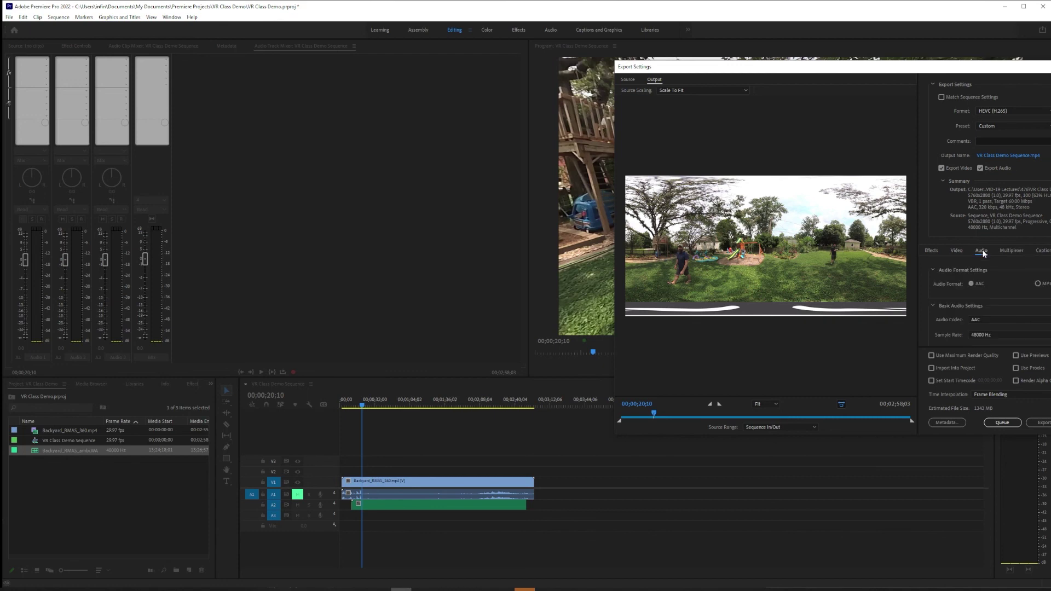
scroll(1014, 296, "down", 5)
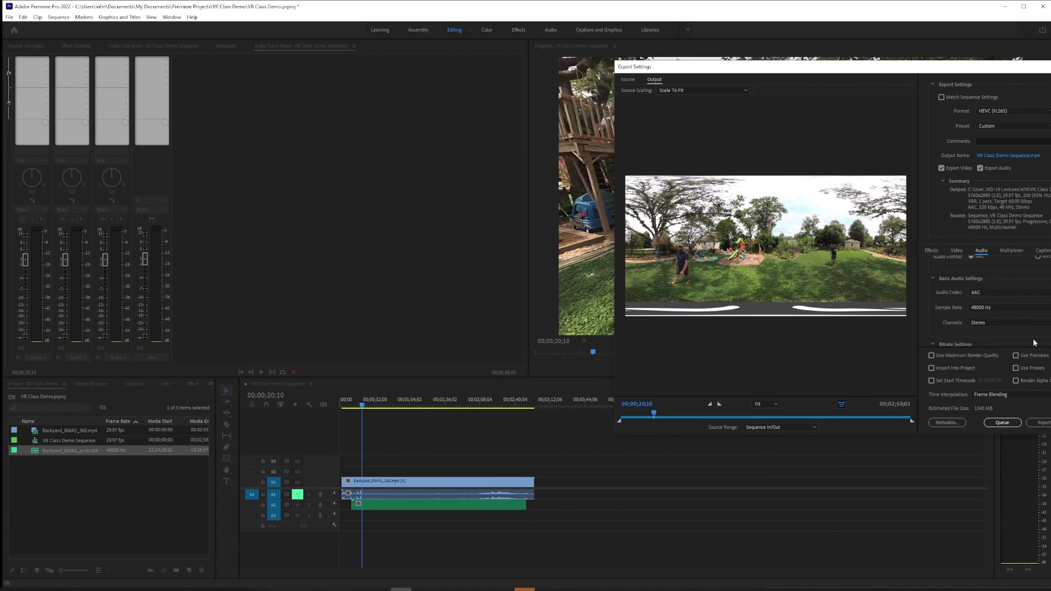
scroll(1010, 307, "up", 1)
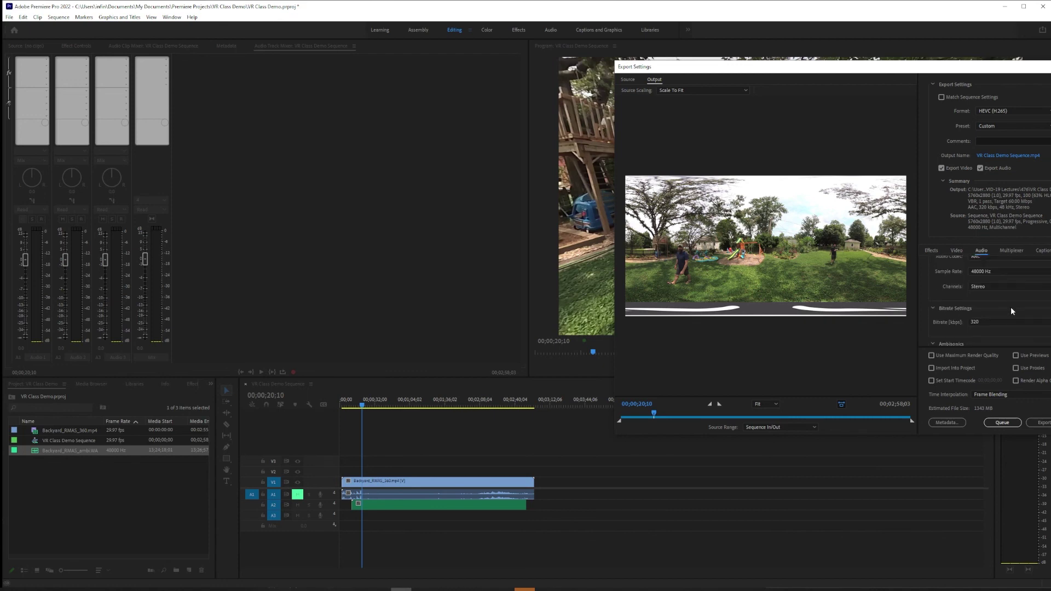
left_click(982, 286)
left_click(988, 314)
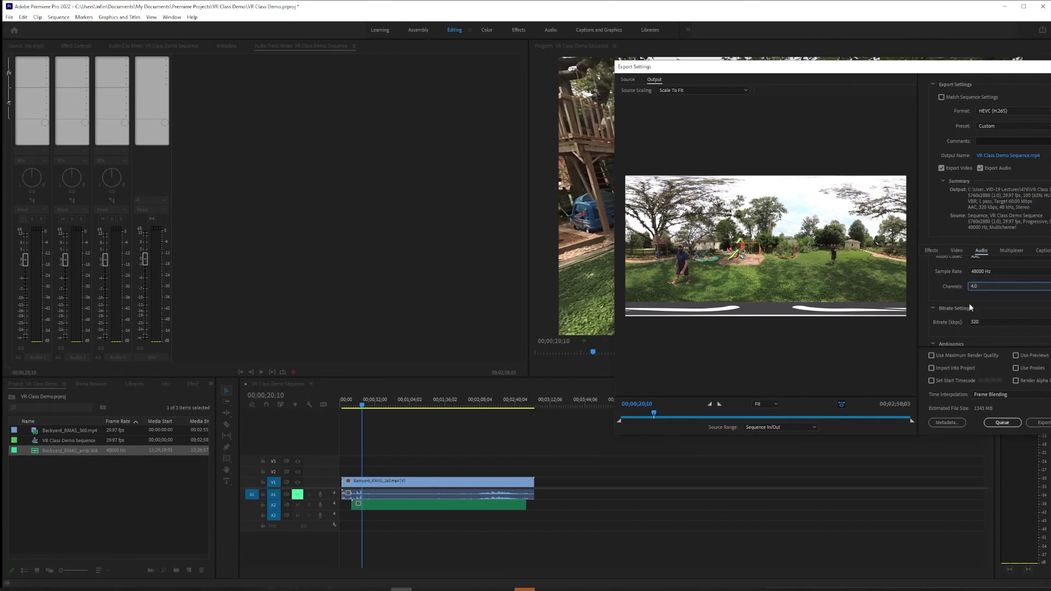
Check Audio Is Ambisonics and add the HEVC export job to the render queue.
scroll(957, 321, "down", 1)
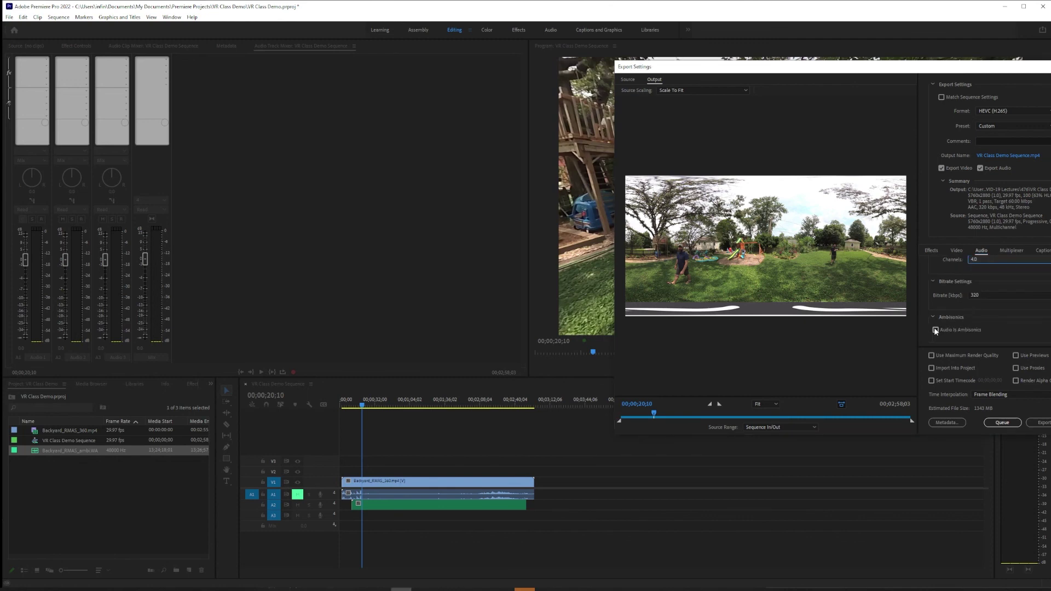
left_click(935, 330)
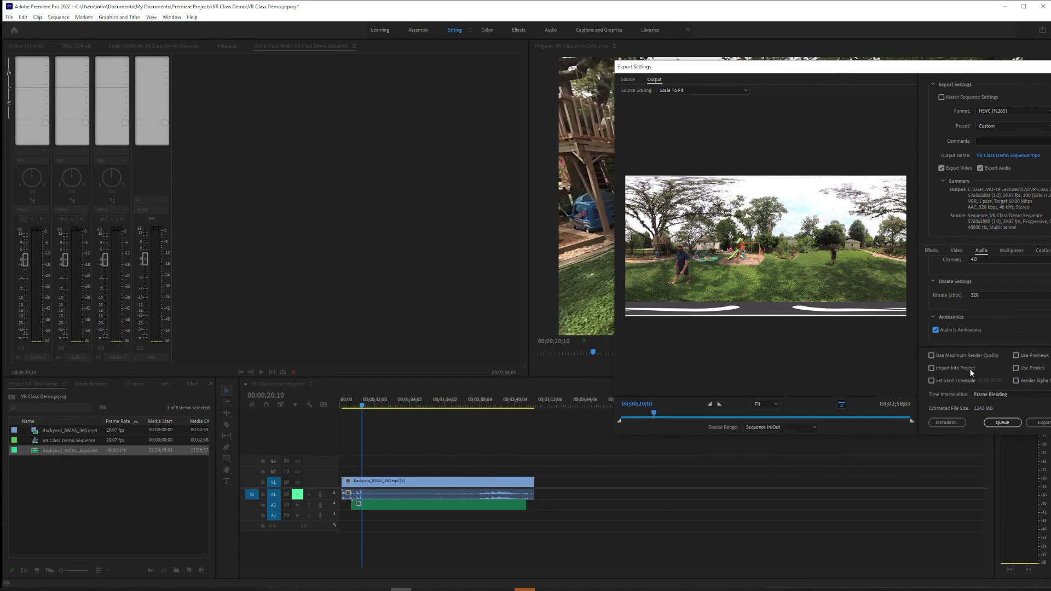
left_click(1001, 423)
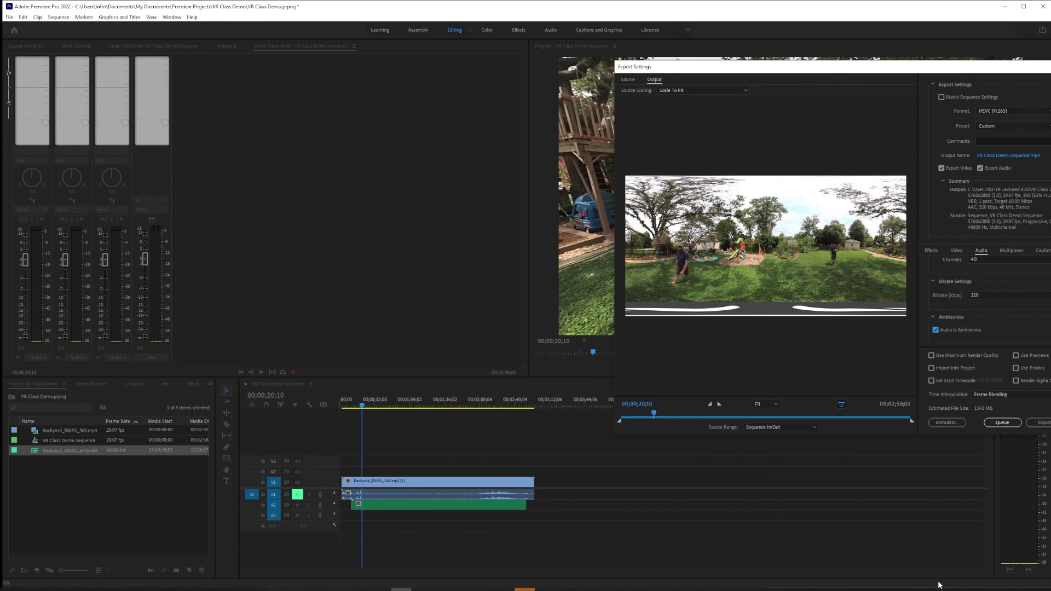